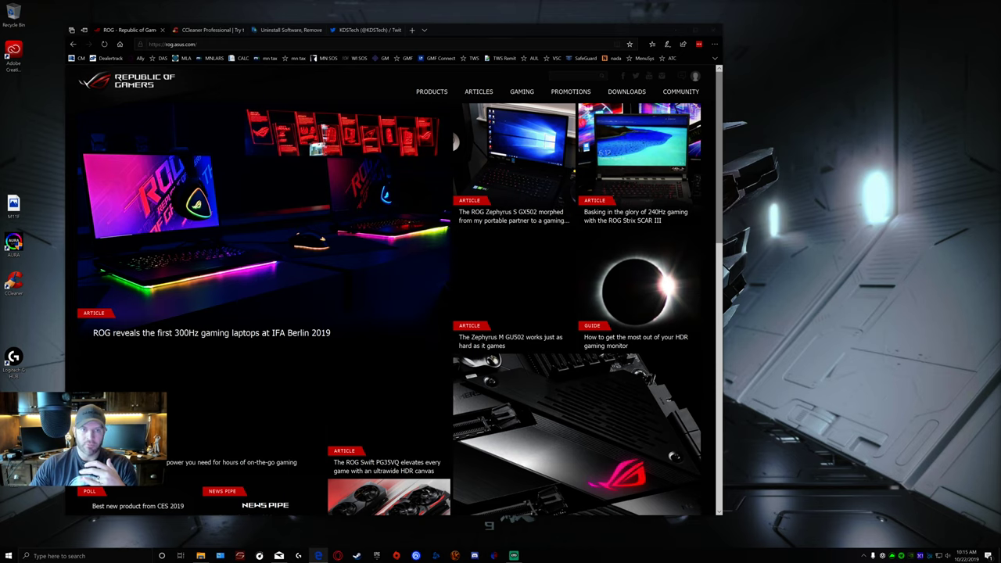
Maximize the browser, open the Aura Sync download page from ROG's downloads, and choose utility version 1.07.71 to download
drag(548, 30, 577, 32)
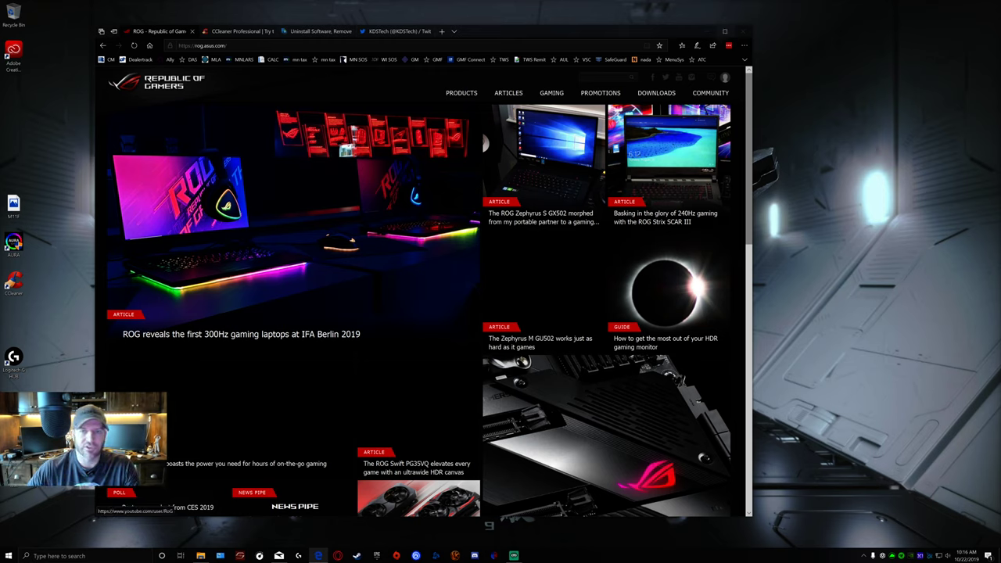
key(super+Up)
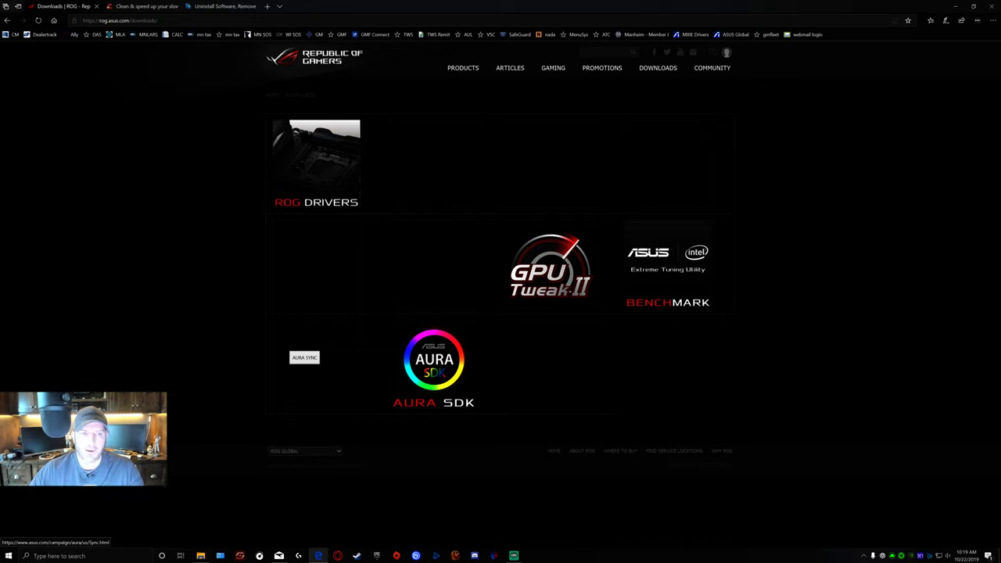
click(304, 369)
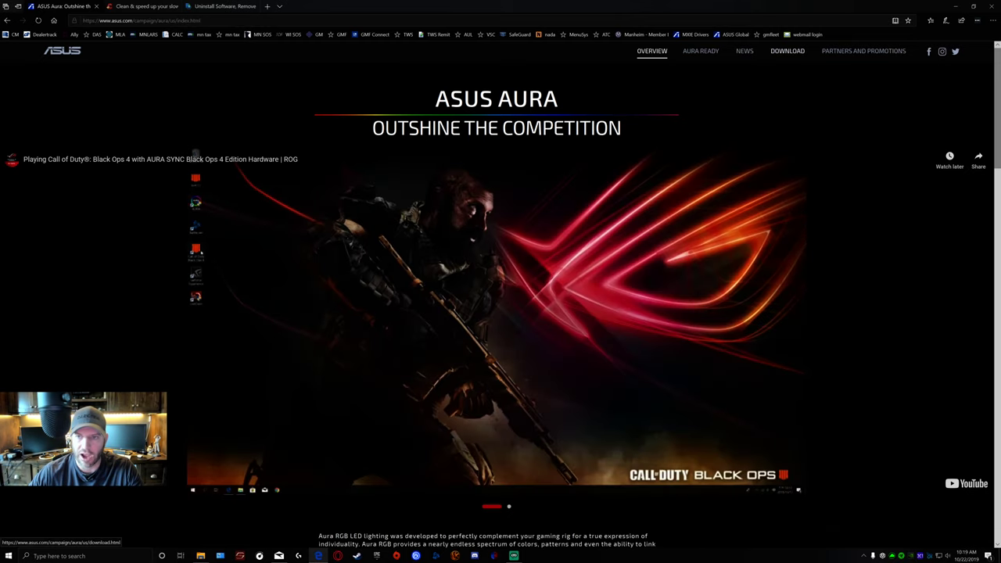
click(787, 51)
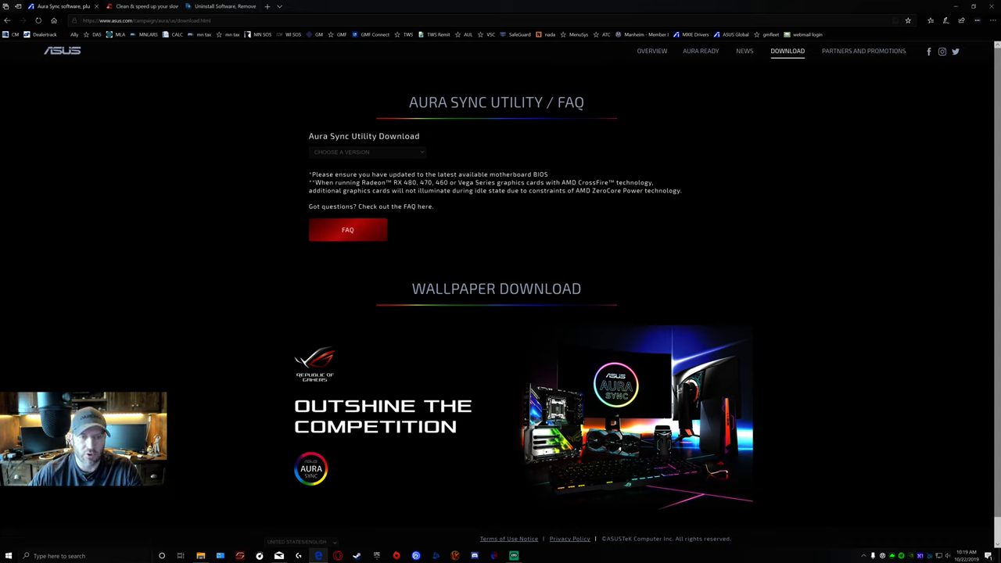
click(366, 152)
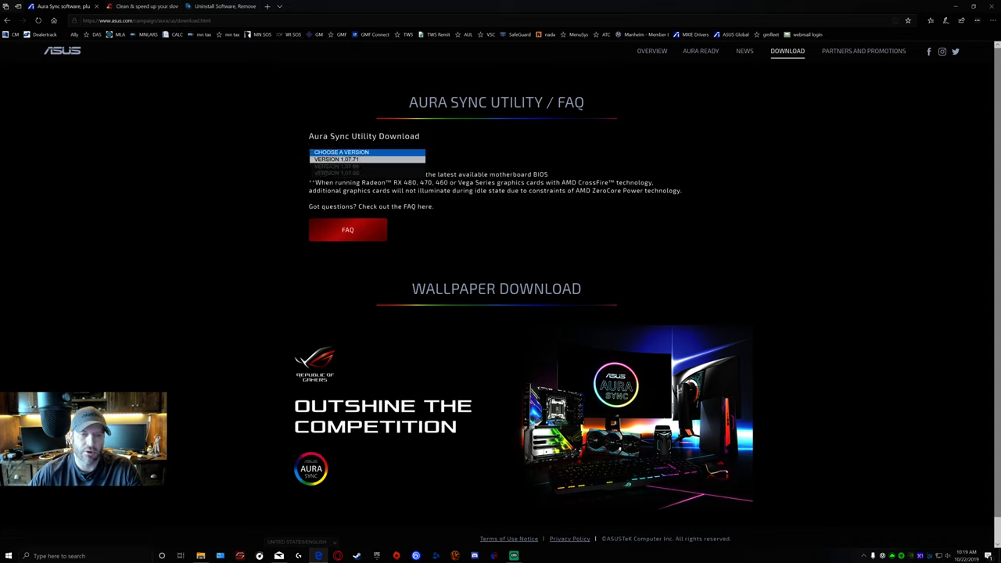
click(367, 158)
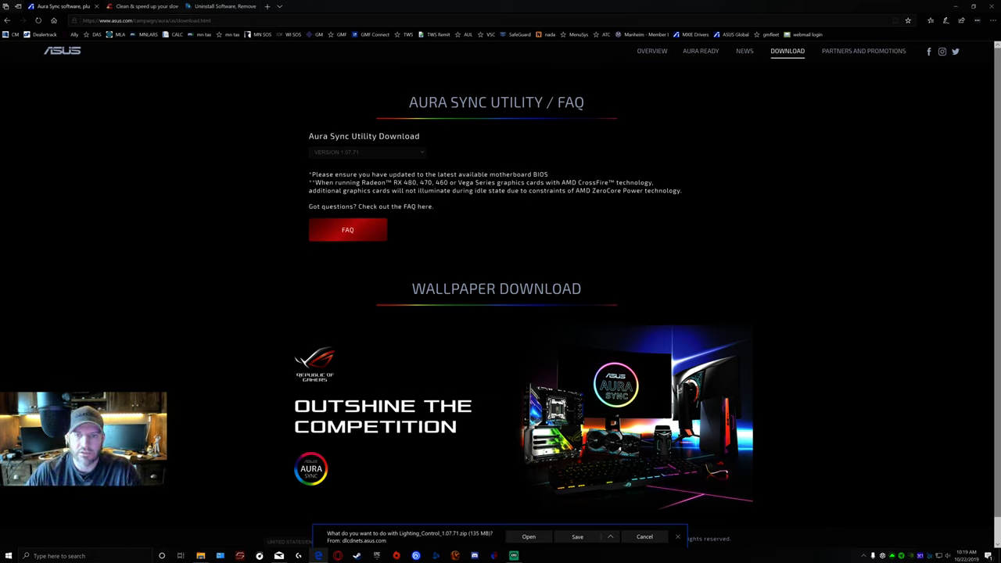
Return to the ROG home page and open the ROG Maximus XI Formula product page from the motherboards list
key(alt+Left)
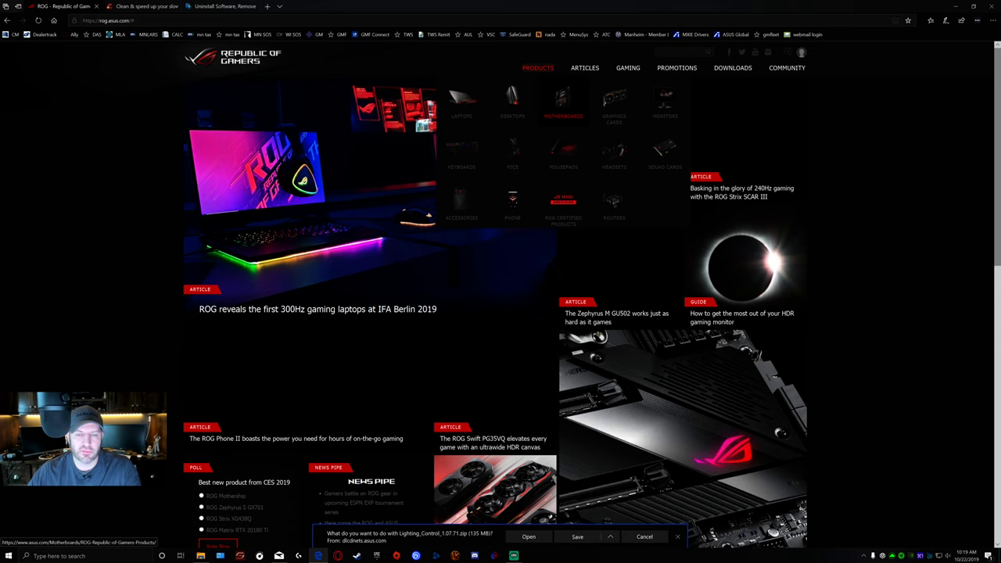
click(563, 109)
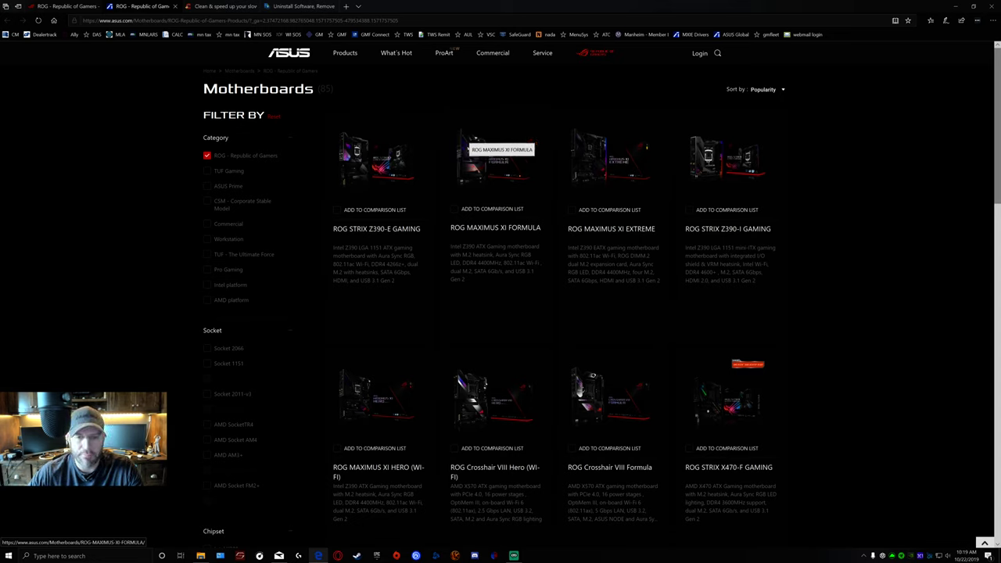
click(493, 152)
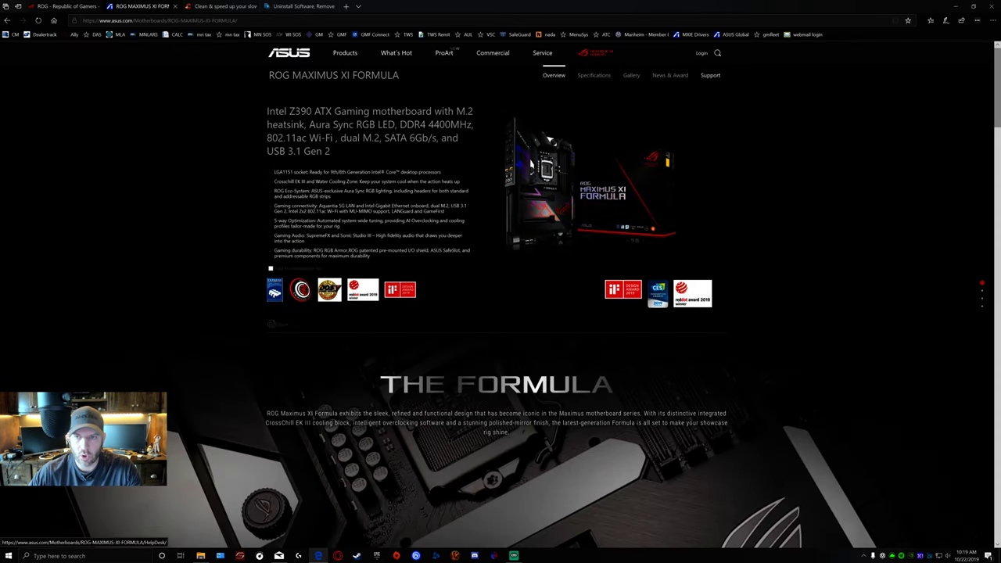
Open the motherboard's Driver & Utility support page for Windows 10 64-bit and examine the AURA Lighting Control download entry
click(710, 75)
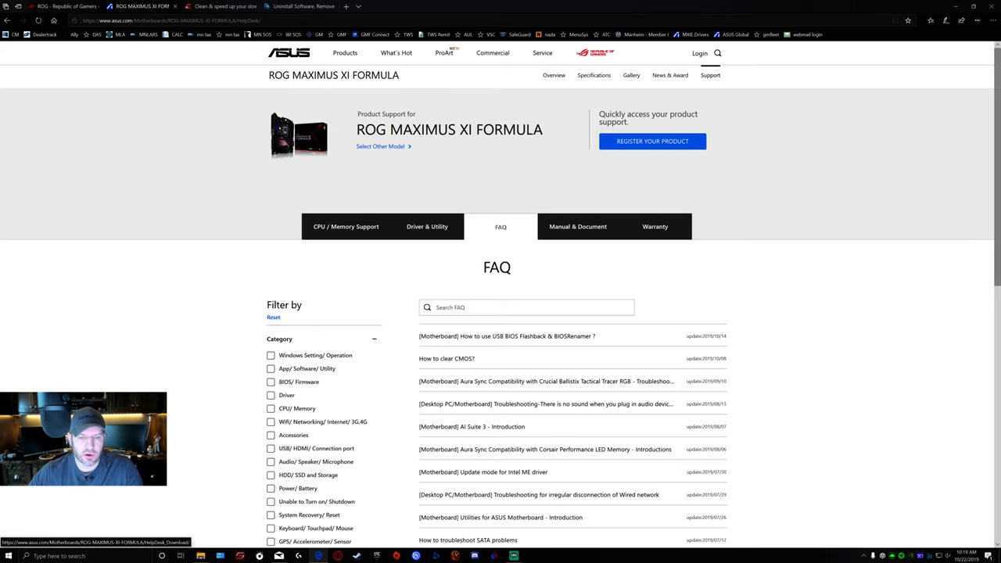
click(427, 226)
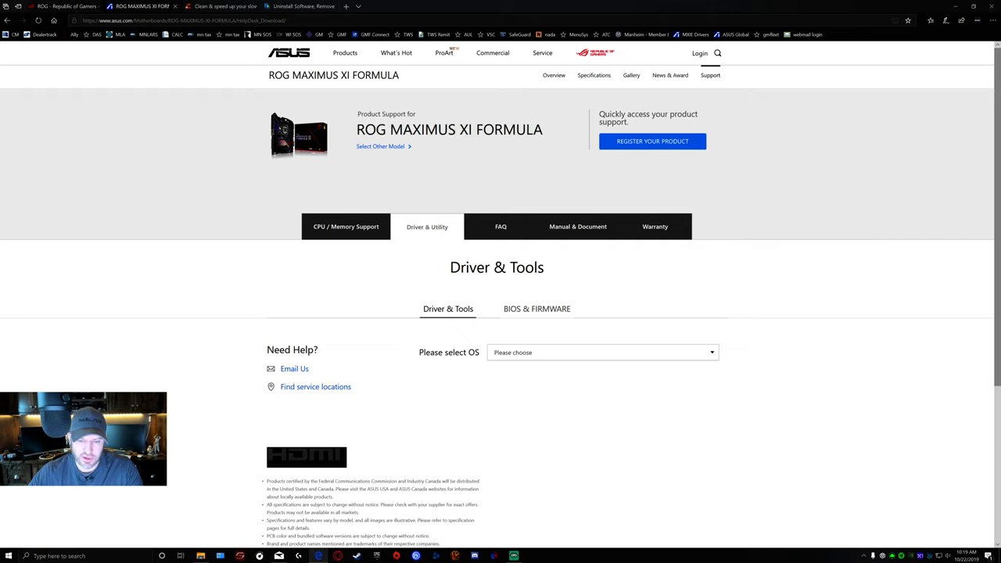
click(602, 352)
click(602, 360)
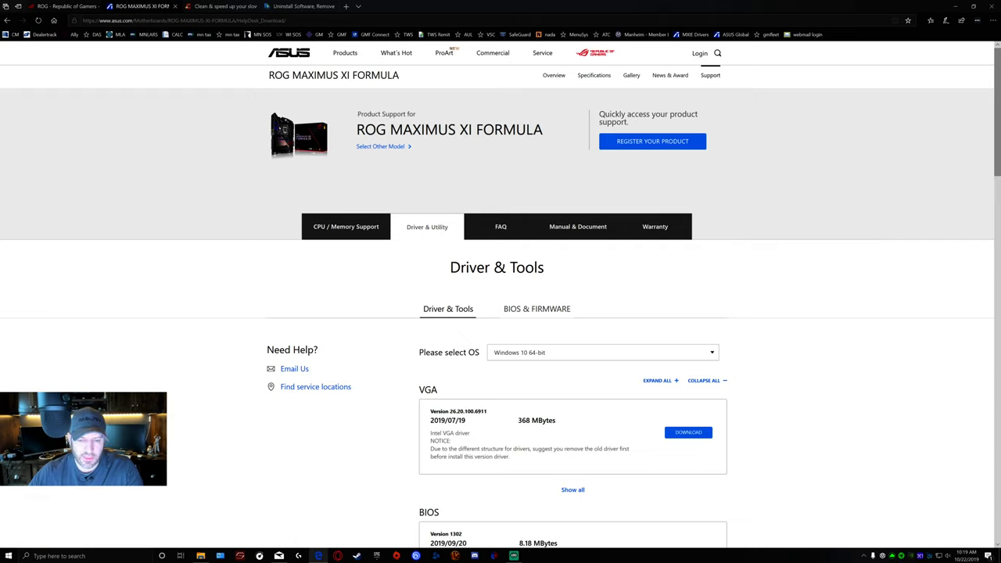
scroll(500, 312, down, 15)
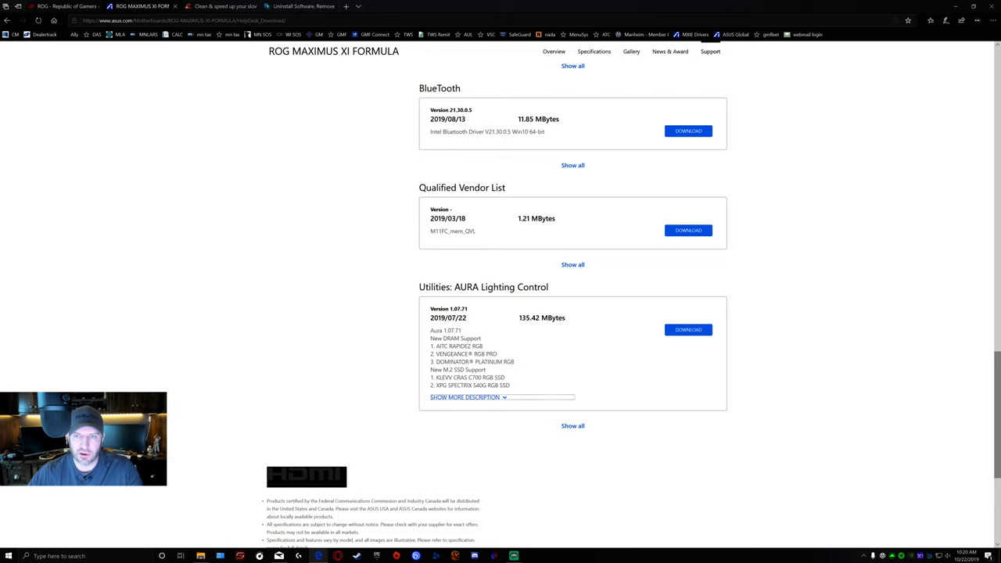
scroll(500, 297, up, 15)
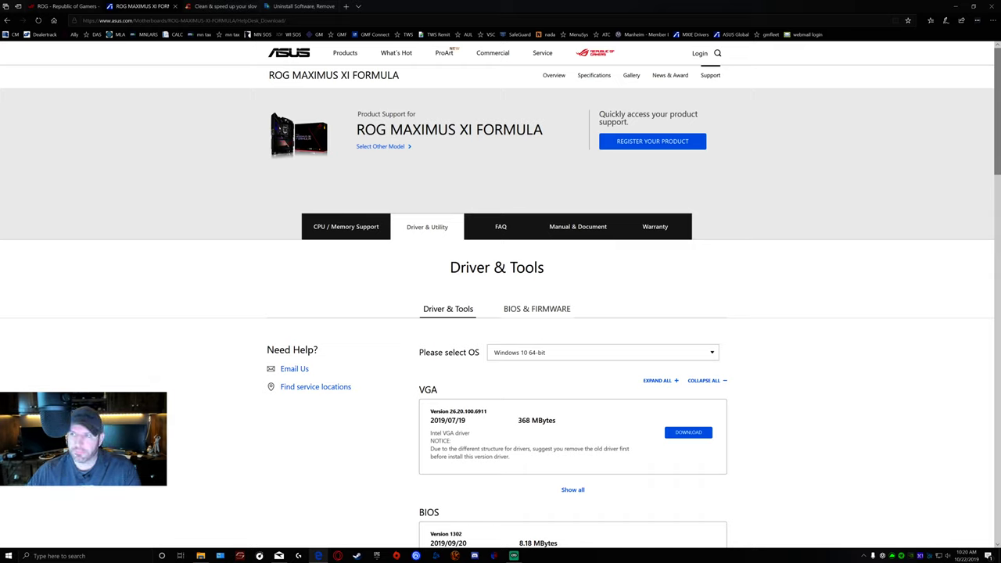
View the CCleaner and Revo Uninstaller websites and dismiss the sale pop-up on the Revo Uninstaller page
key(ctrl+Tab)
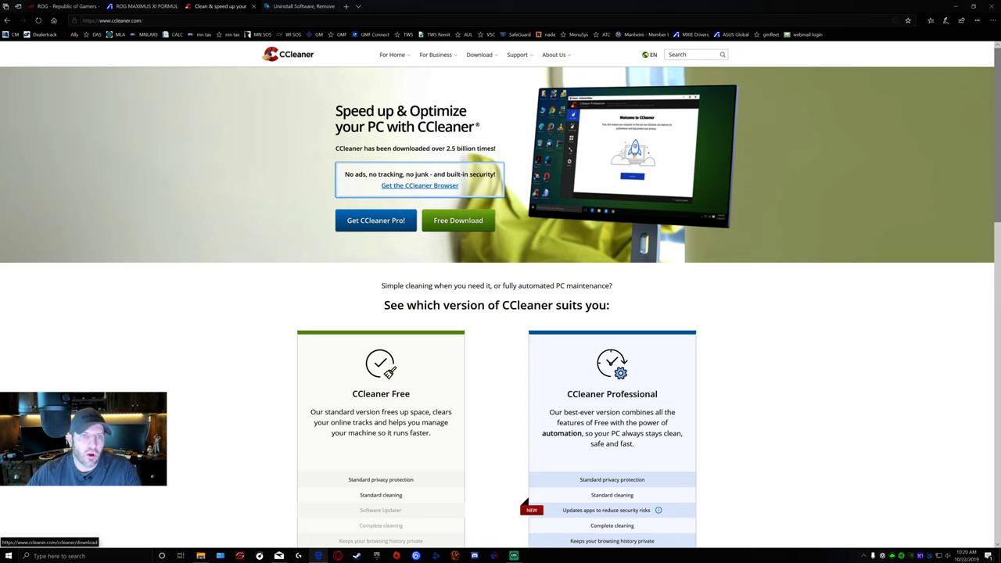
key(ctrl+Tab)
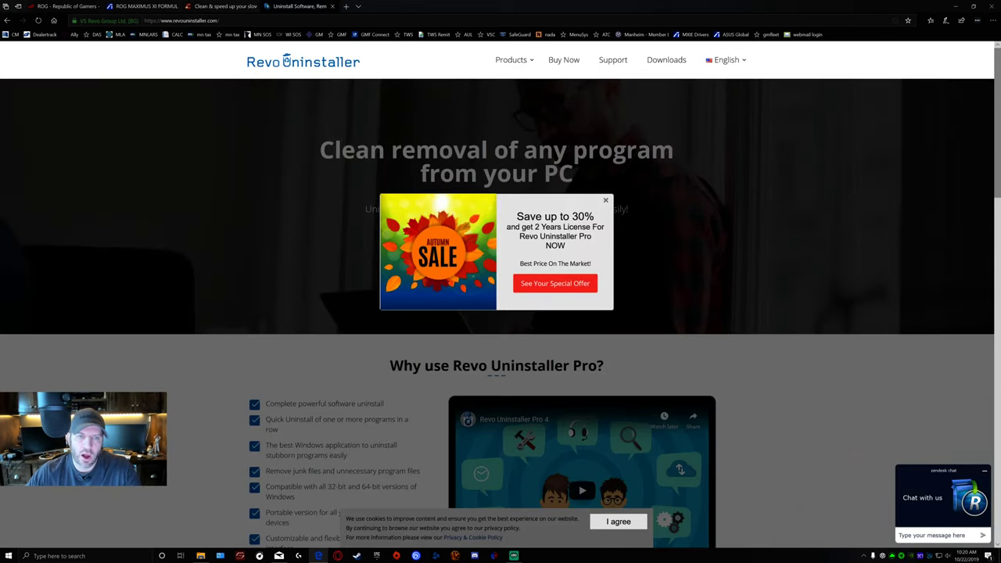
key(Escape)
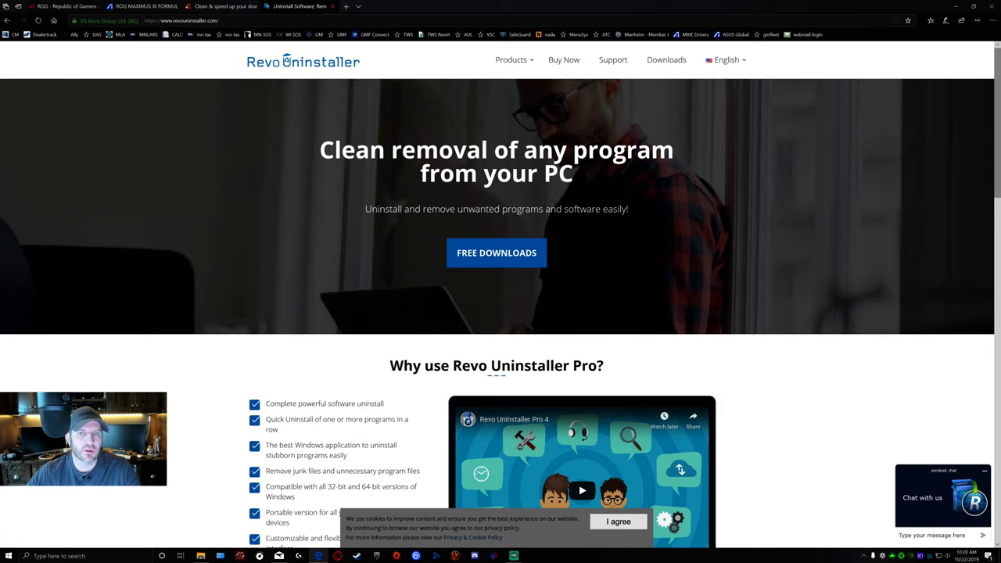
Close the Revo Uninstaller, CCleaner and motherboard support pages, and minimize the browser
click(332, 6)
click(254, 7)
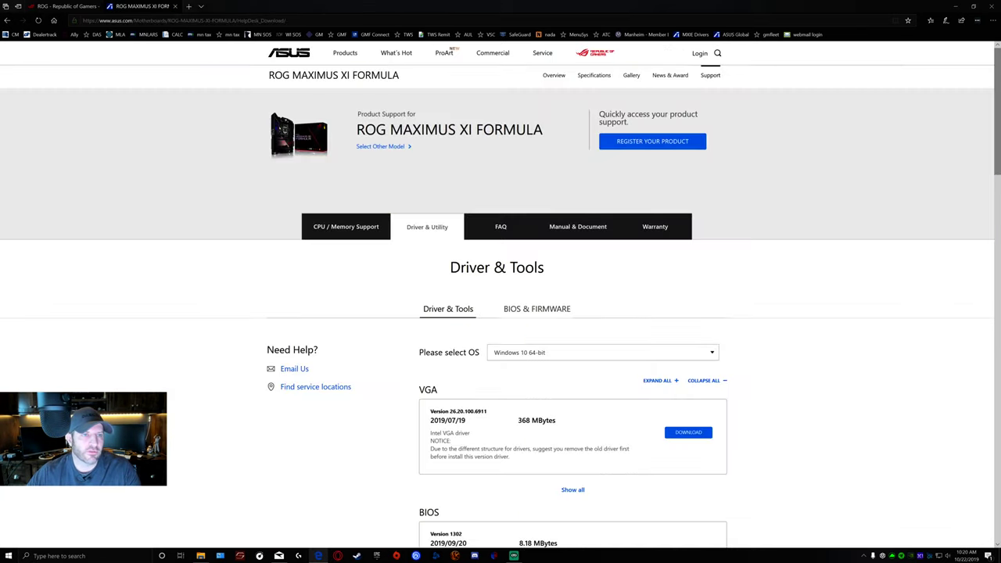
click(175, 7)
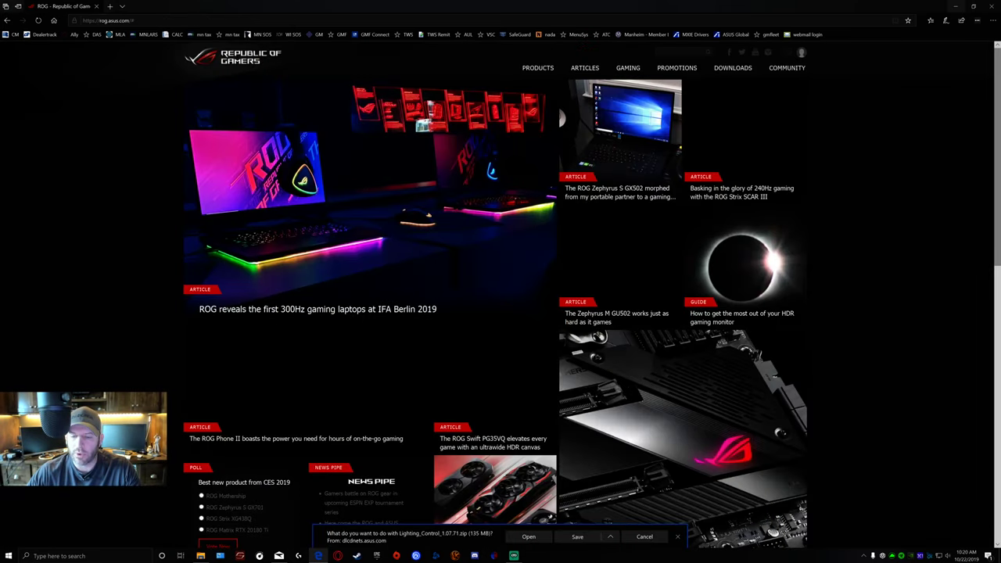
click(955, 6)
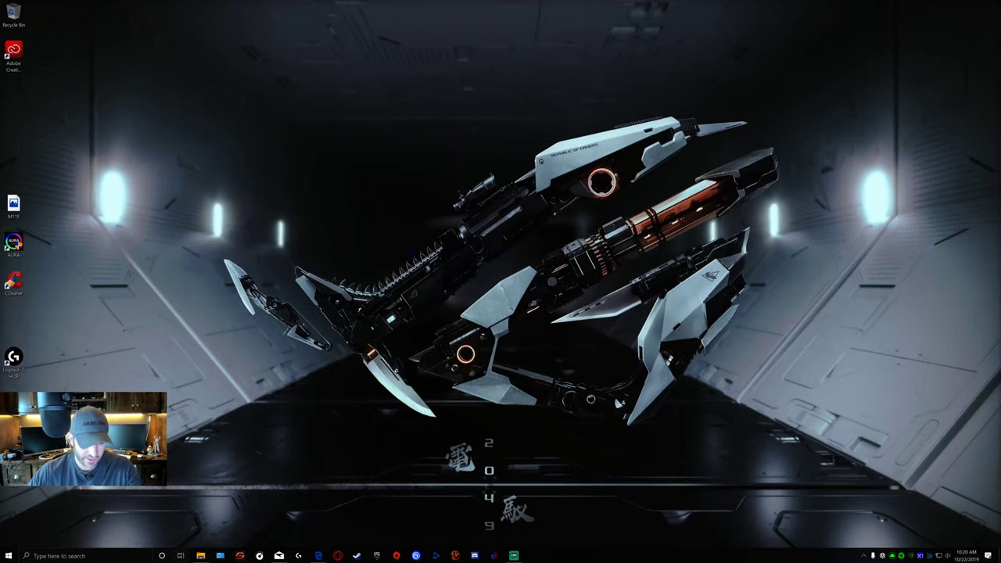
Bring up the Lighting_Control_1.07.71 folder in File Explorer and reposition its window on the desktop
click(200, 555)
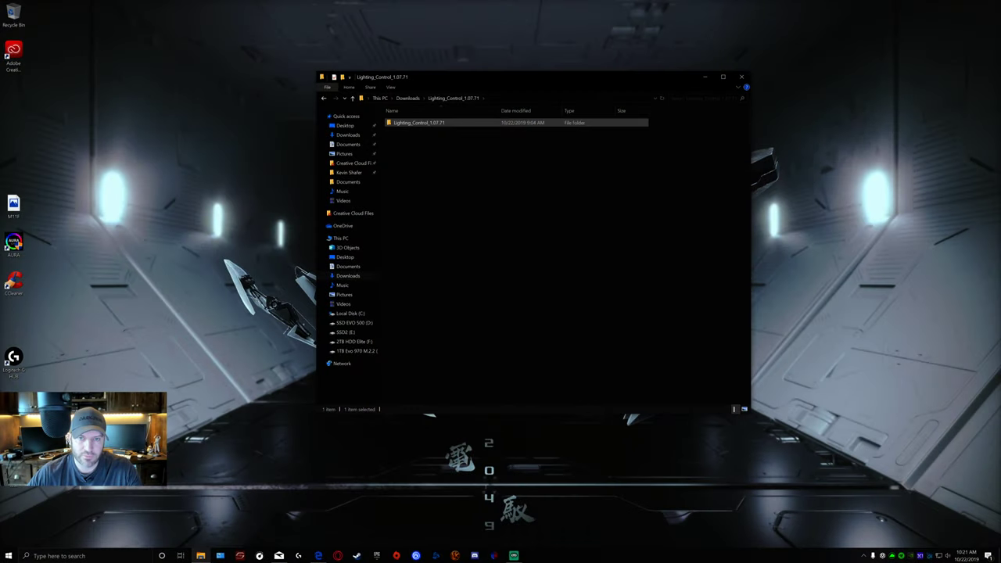
drag(531, 76, 595, 85)
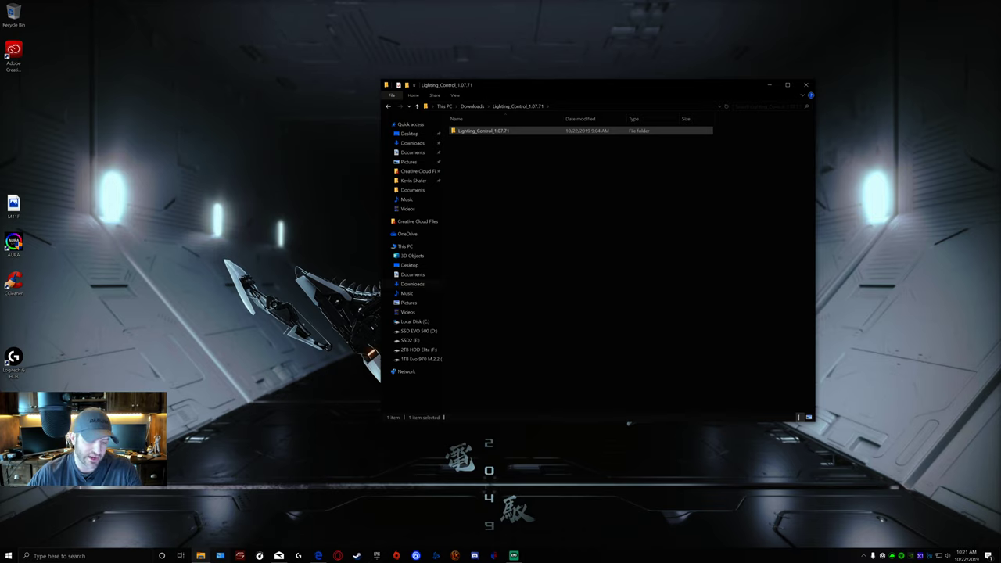
mouse_move(201, 555)
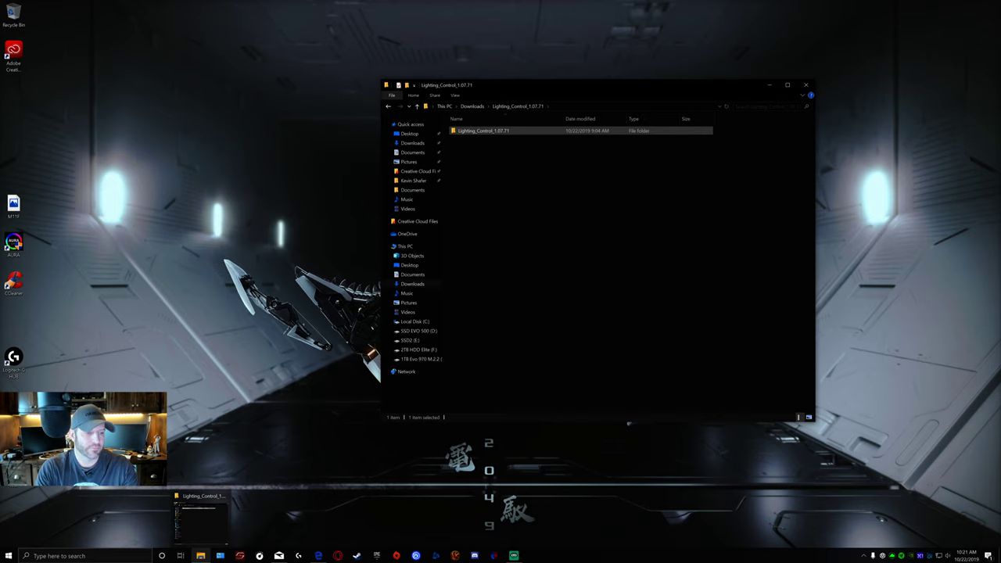
Open Programs and Features from Control Panel, locate and select the AURA Service entry, and close the window
click(220, 555)
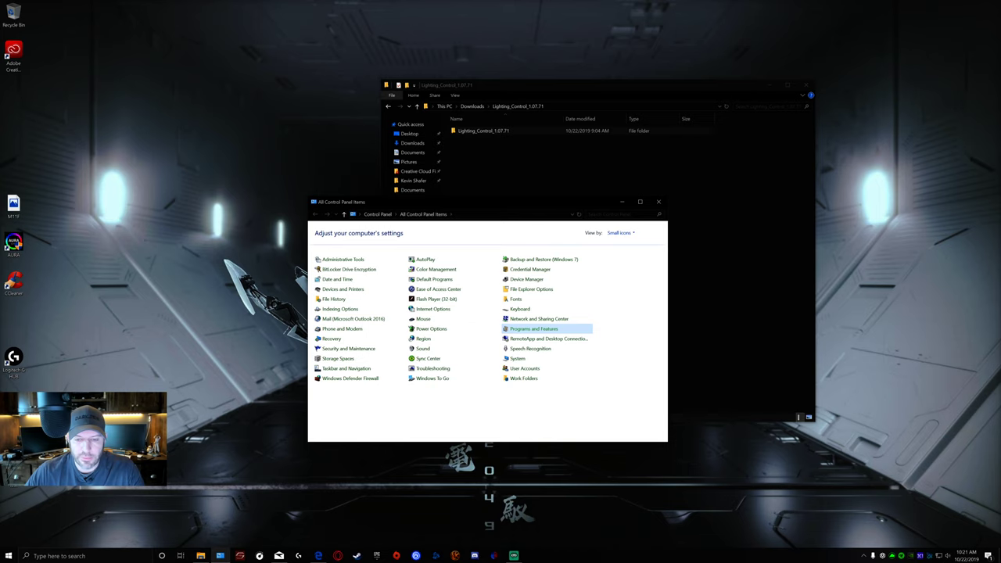
click(534, 329)
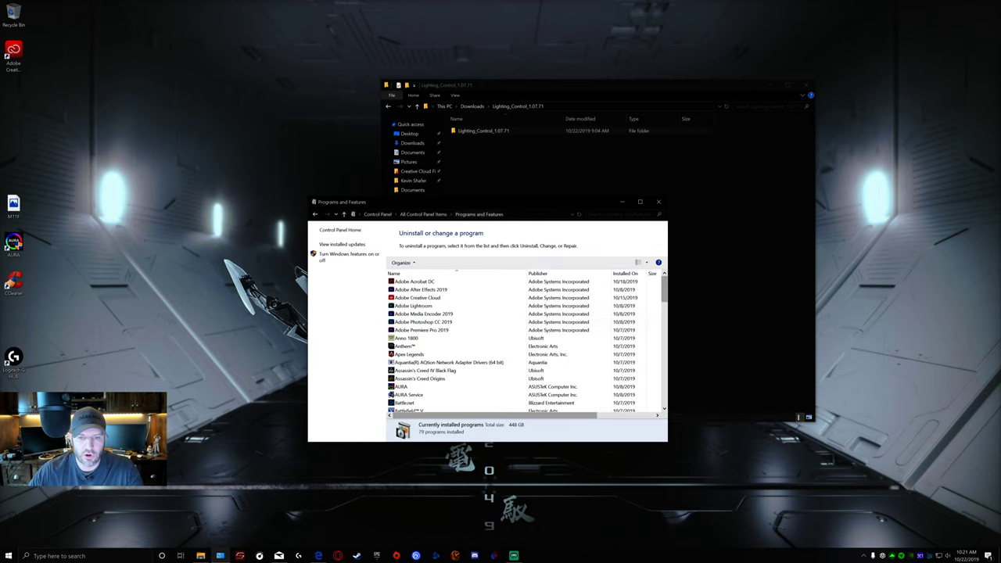
drag(438, 202, 299, 122)
scroll(313, 241, down, 3)
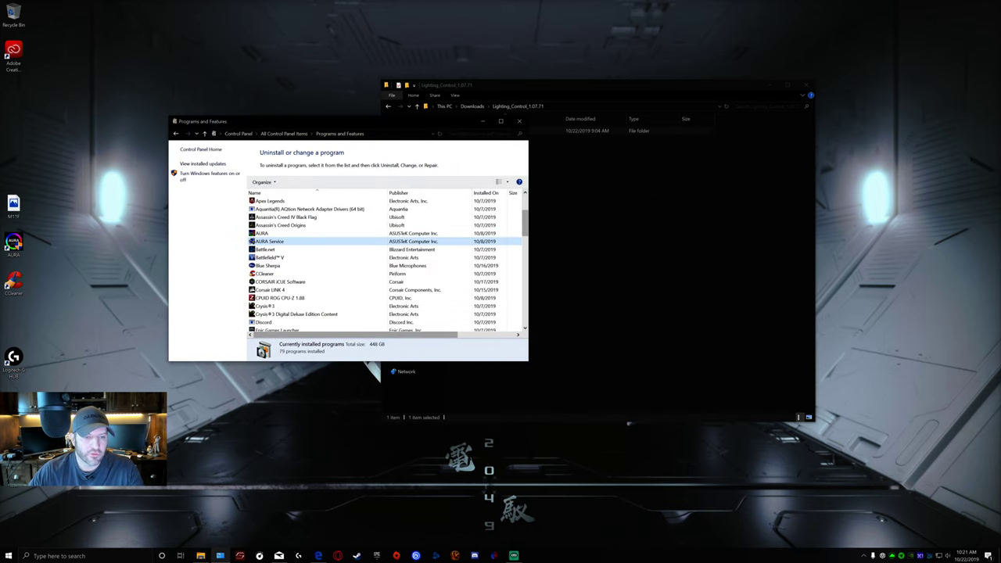
click(270, 241)
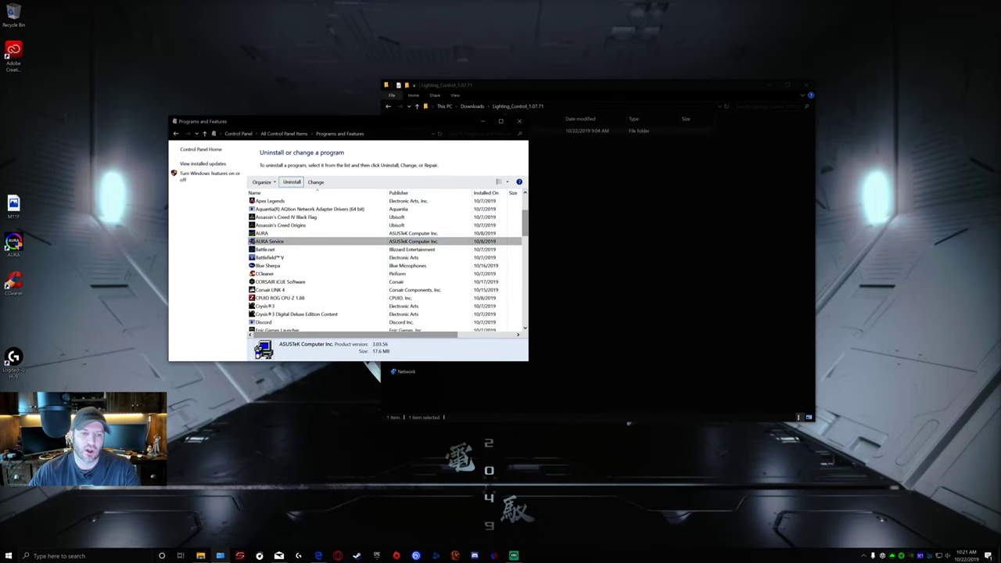
click(519, 121)
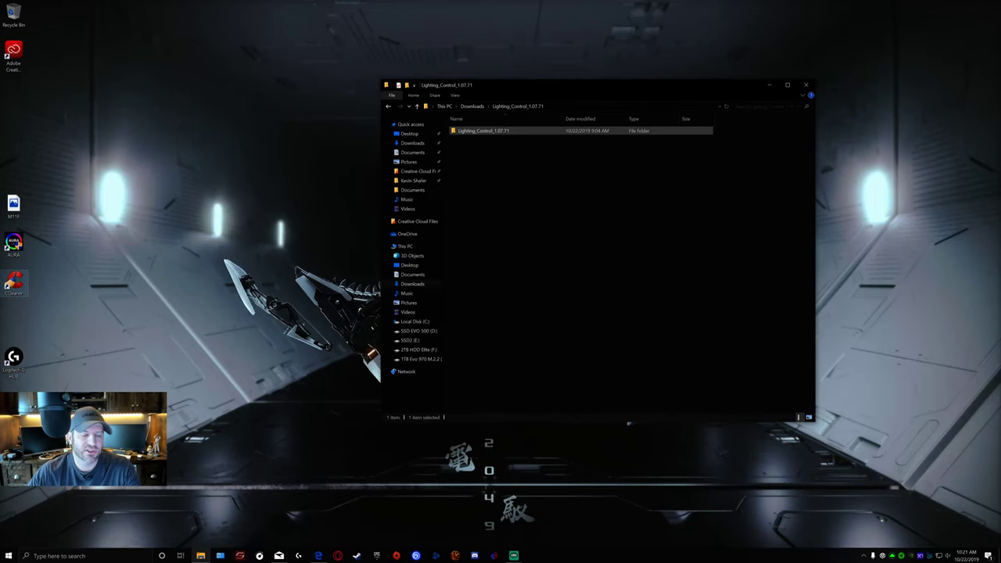
Launch CCleaner and scan the registry for issues with all registry categories included
double_click(13, 283)
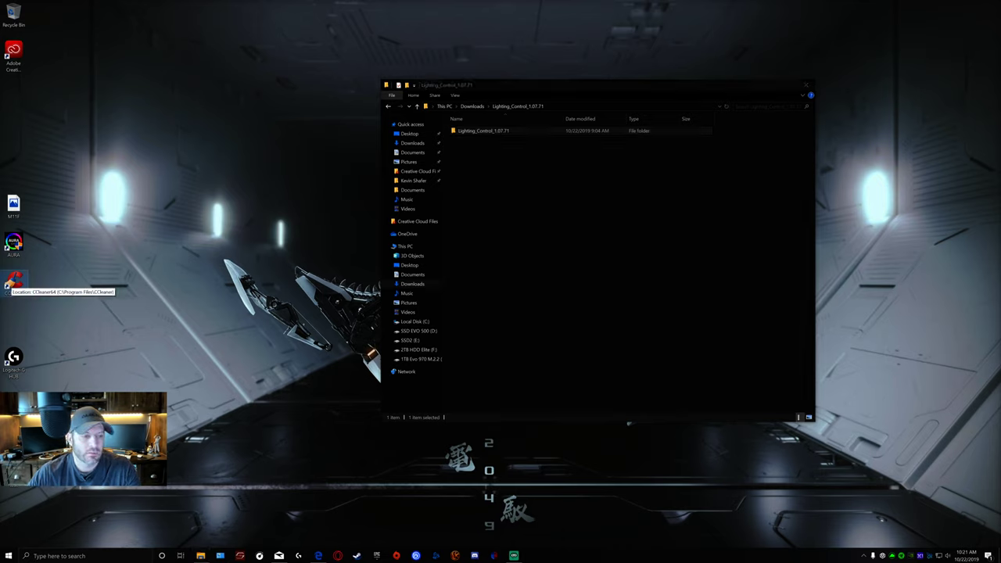
double_click(13, 281)
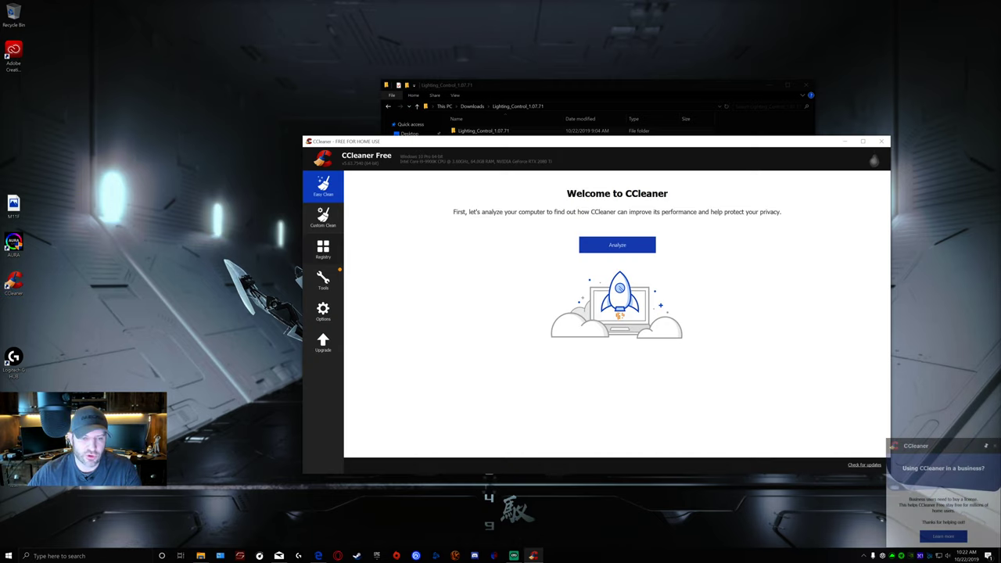
click(323, 249)
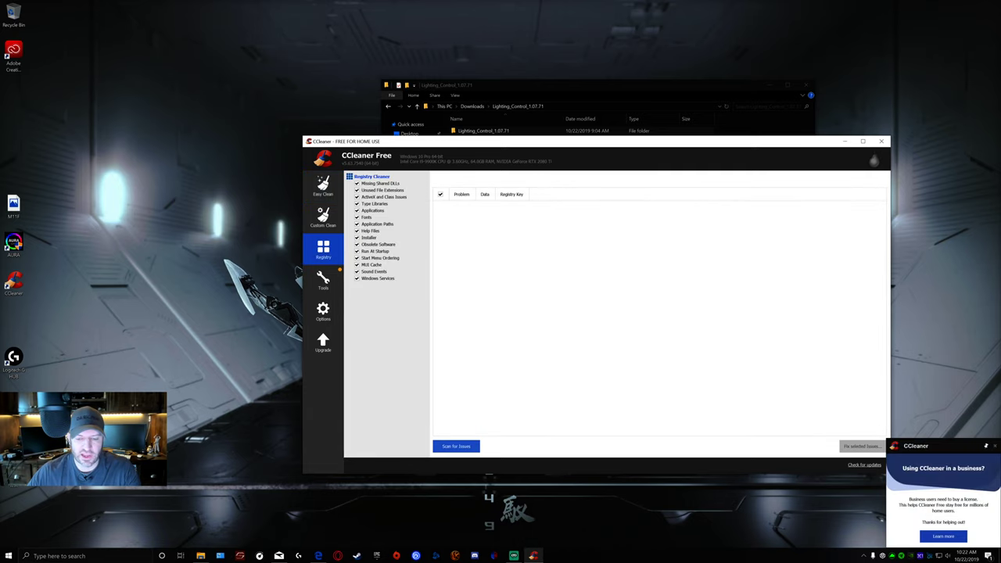
click(456, 445)
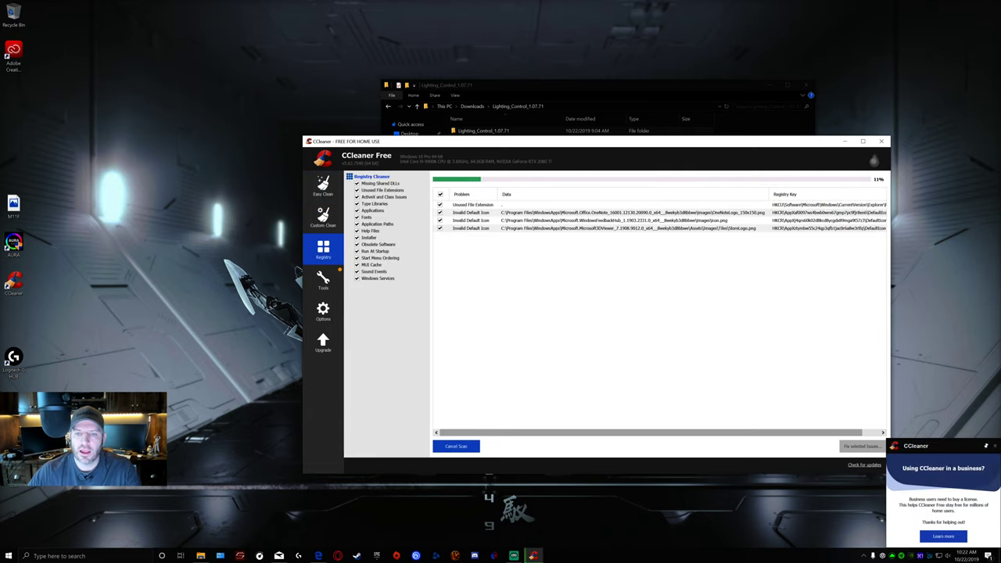
drag(594, 141, 480, 138)
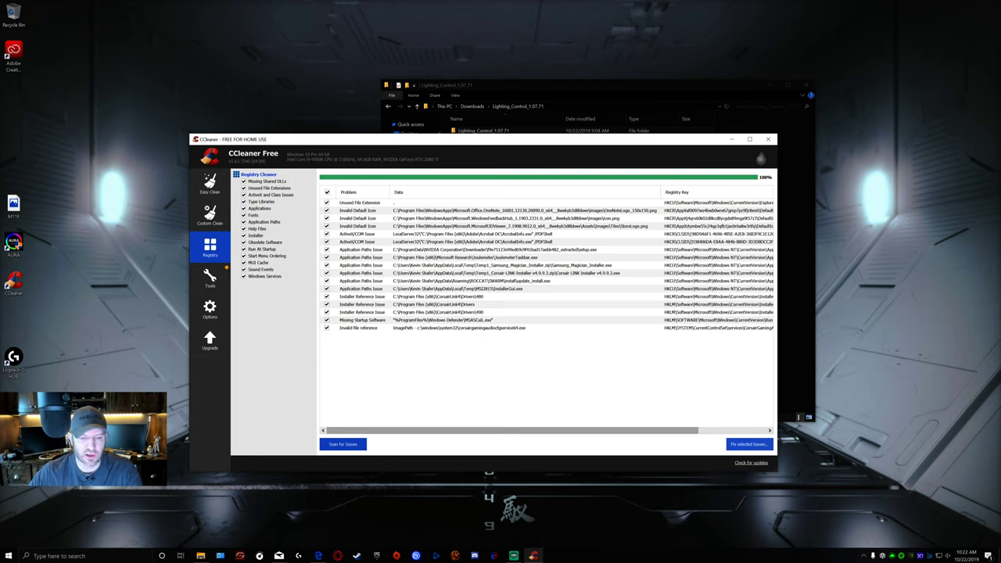
Fix all selected registry issues without backing up the registry, rescan for remaining issues, and close CCleaner
click(749, 443)
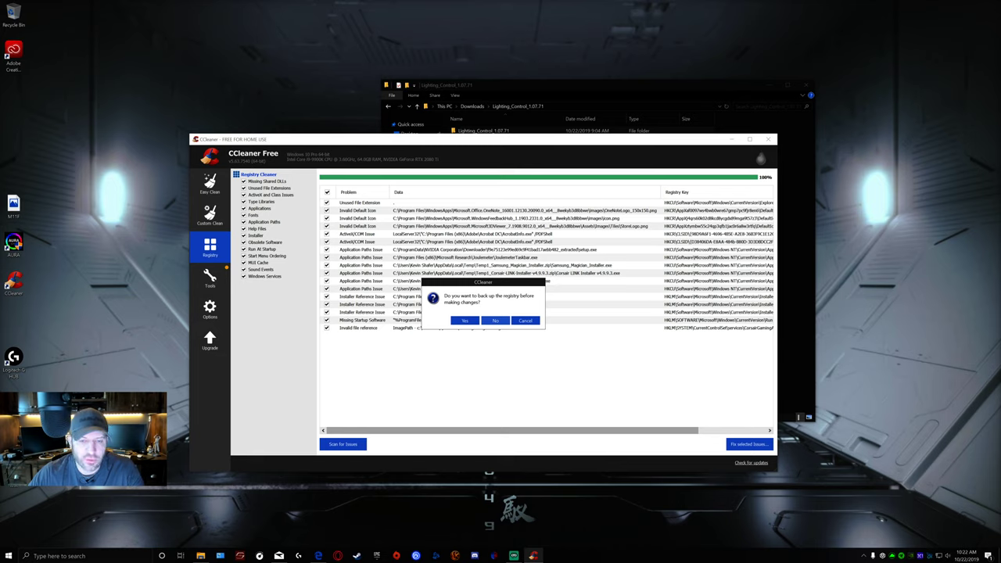
click(495, 320)
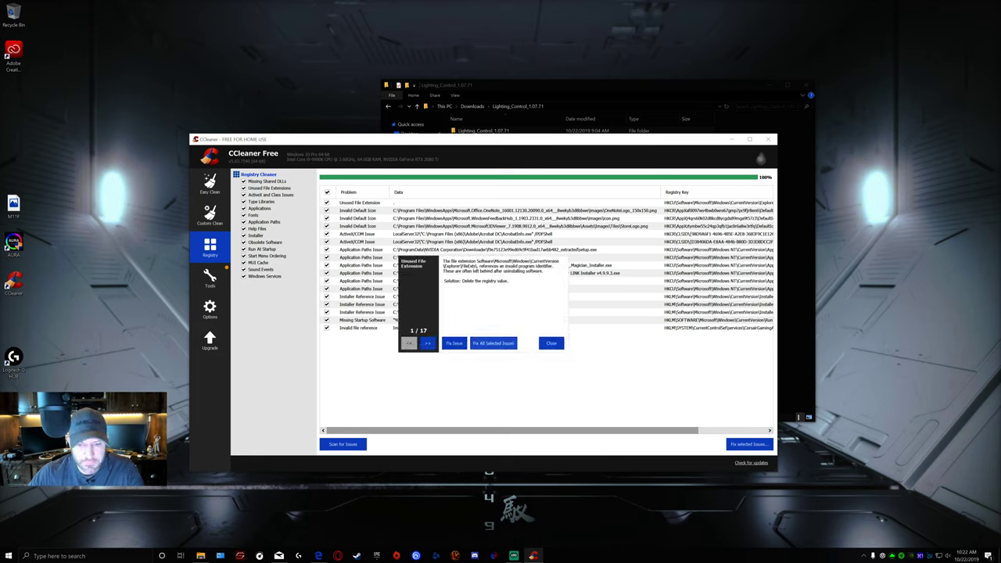
click(494, 343)
click(551, 344)
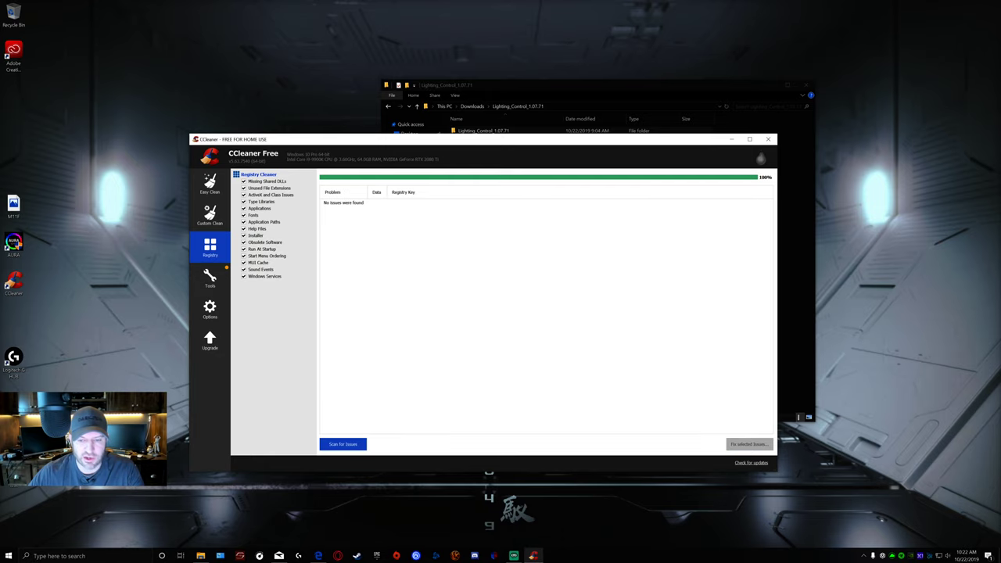
click(343, 444)
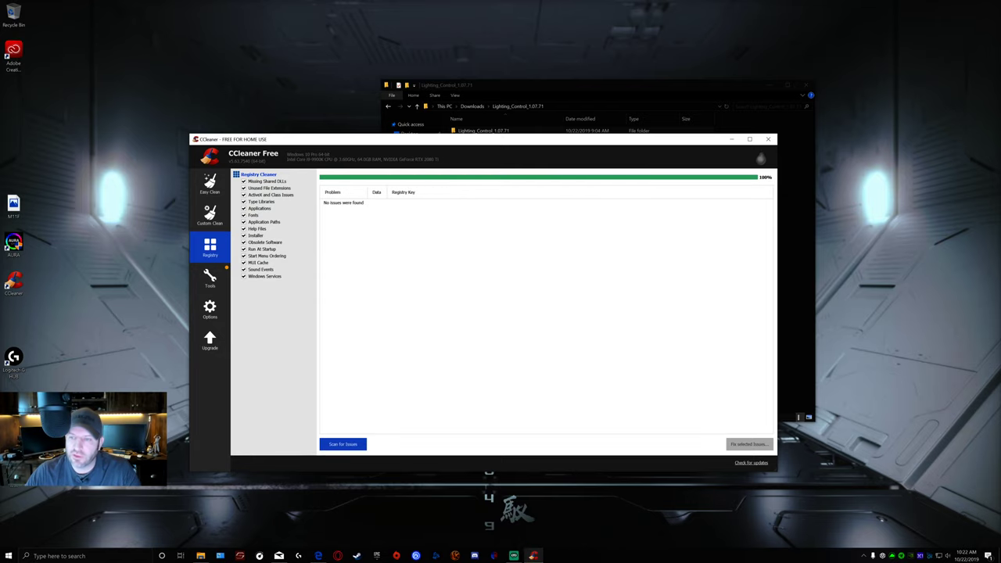
click(768, 139)
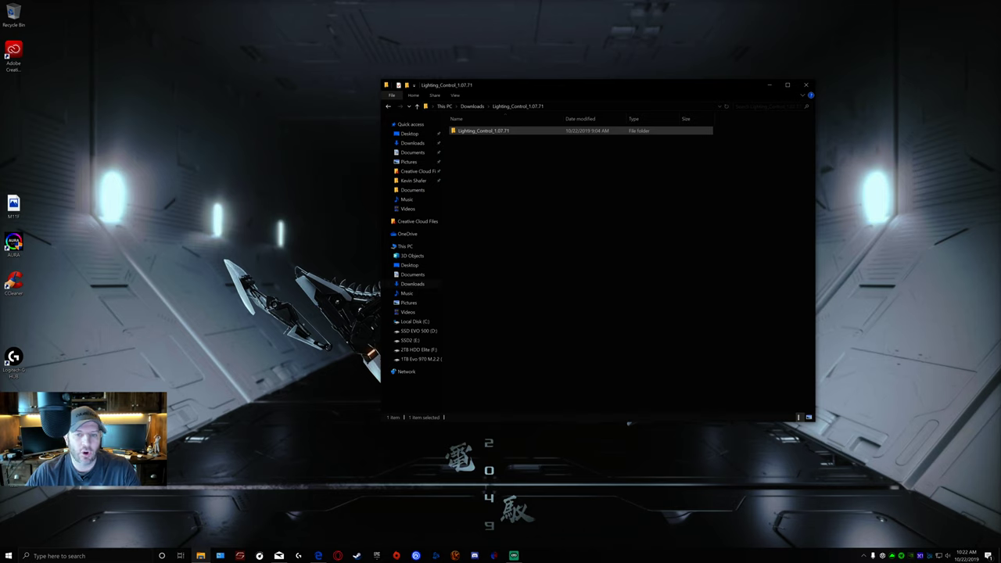
Open the nested Lighting_Control_1.07.71 folder, reposition its window, and retrace the path to it from Downloads
key(Return)
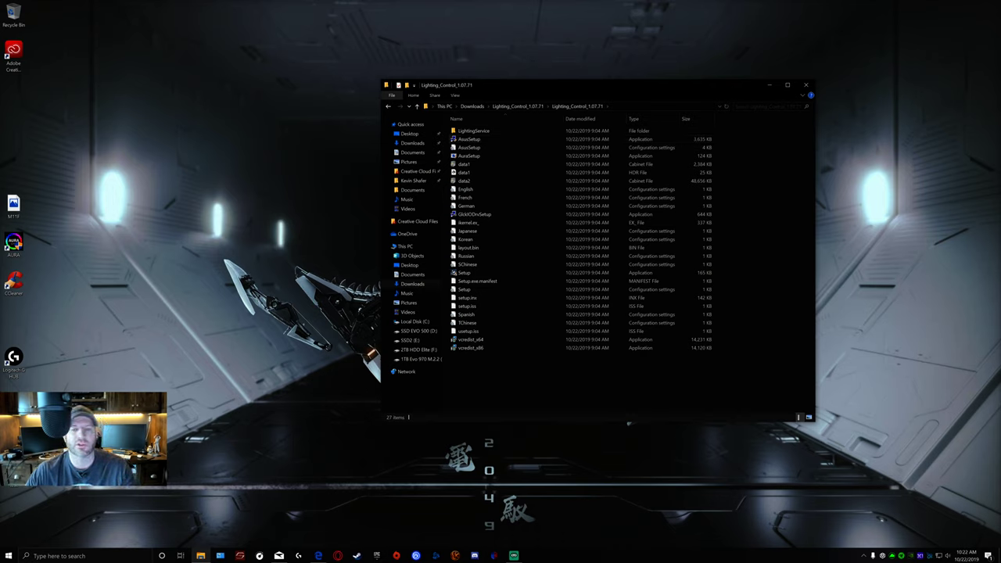
drag(573, 84, 473, 100)
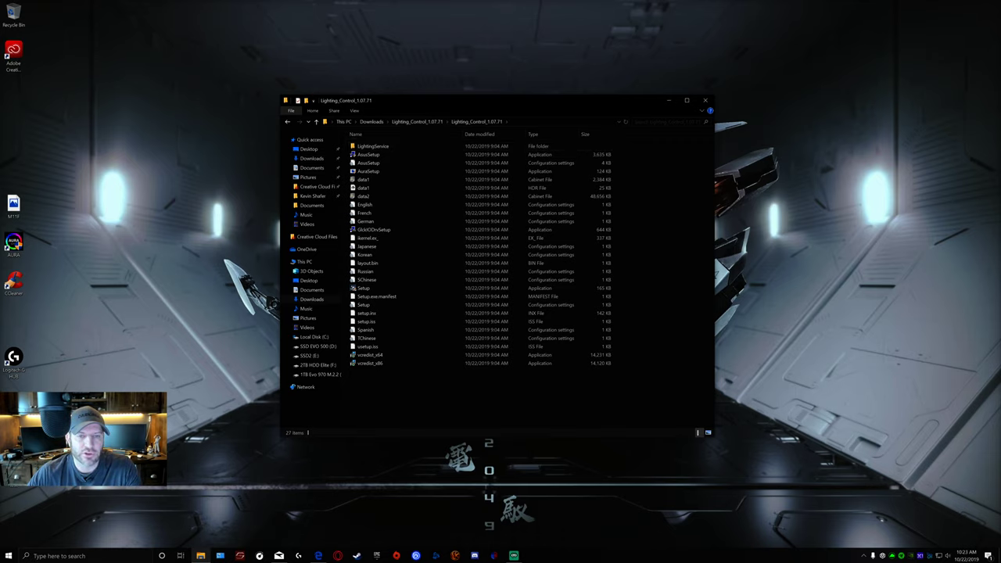
key(alt+Up)
key(alt+Left)
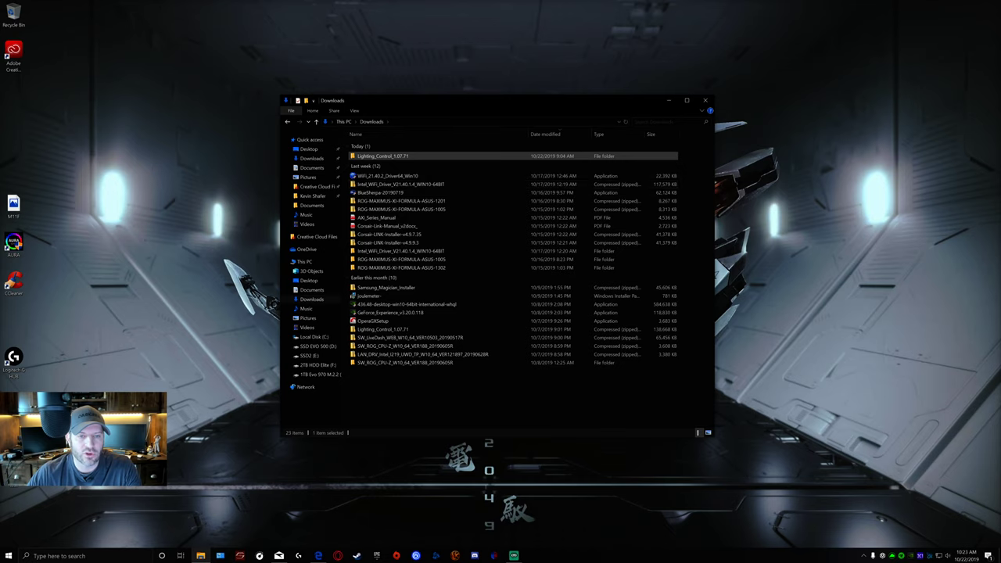
key(Return)
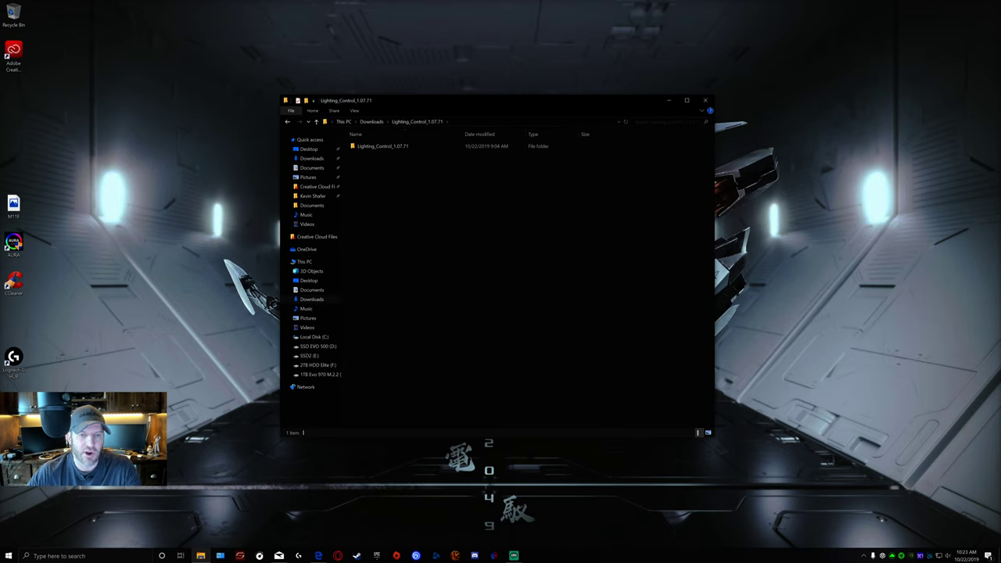
double_click(382, 146)
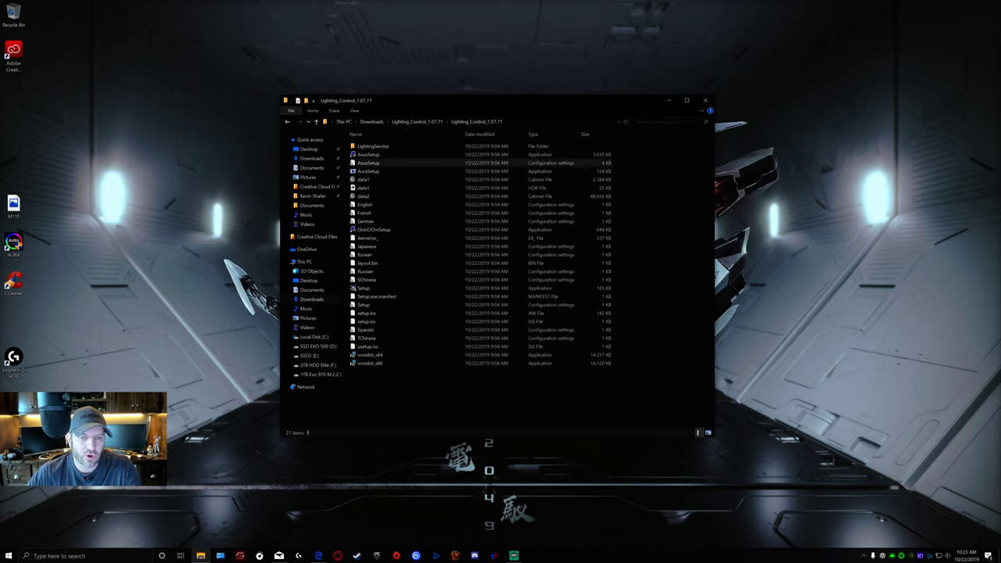
Launch AuraServiceSetup from the LightingService folder and cancel out of the AURA Service setup
key(Up)
key(Up)
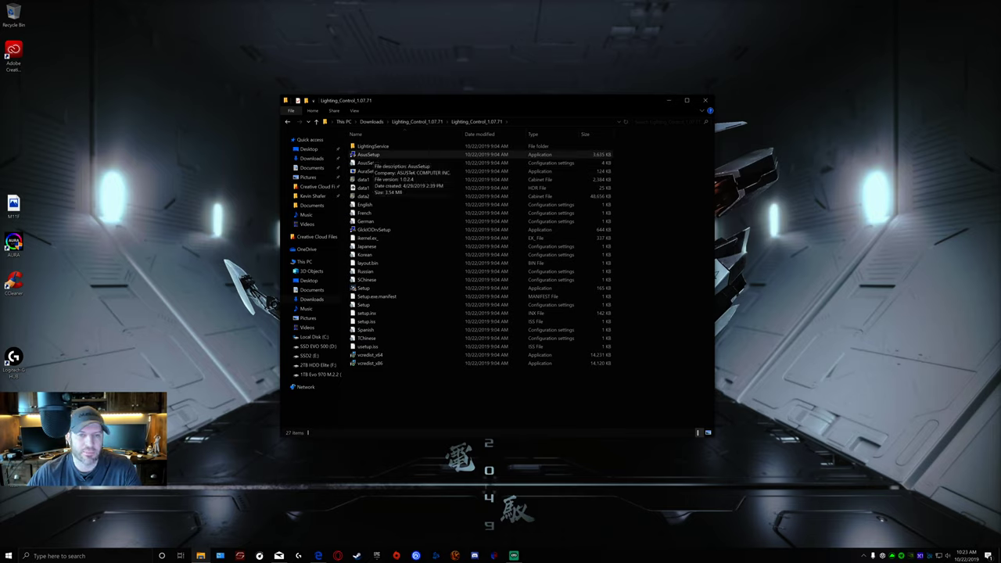
key(Up)
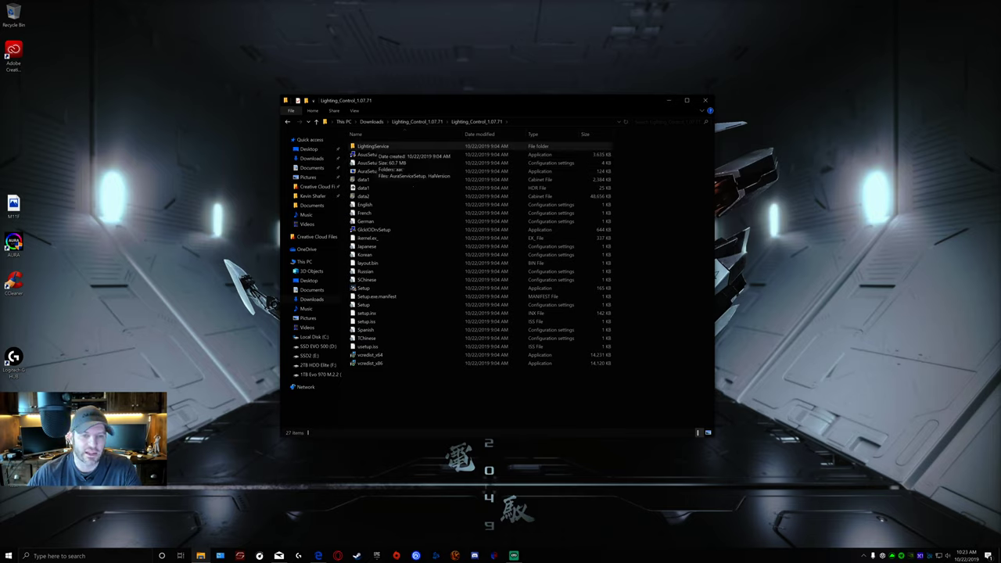
key(Return)
key(Up)
key(Up)
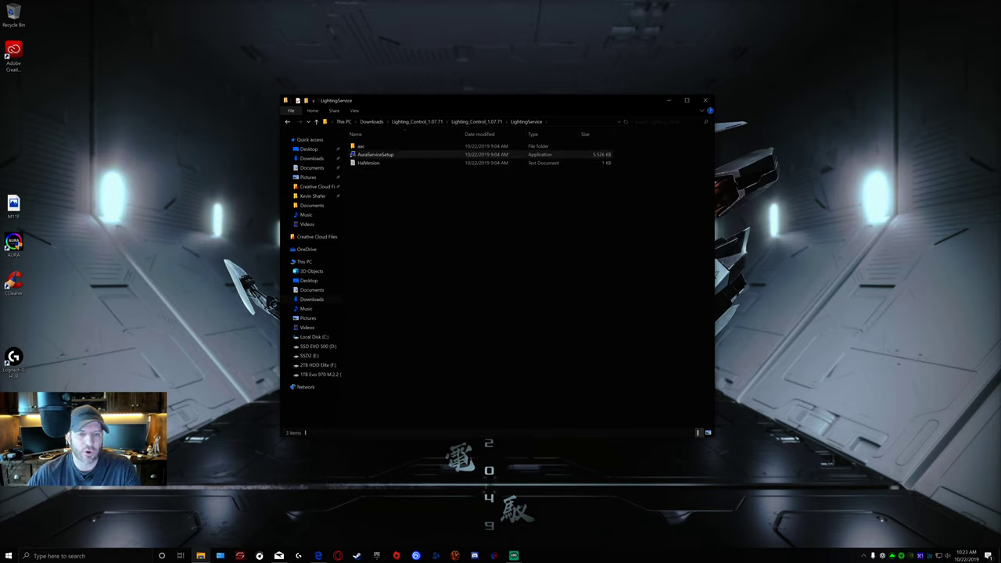
double_click(375, 154)
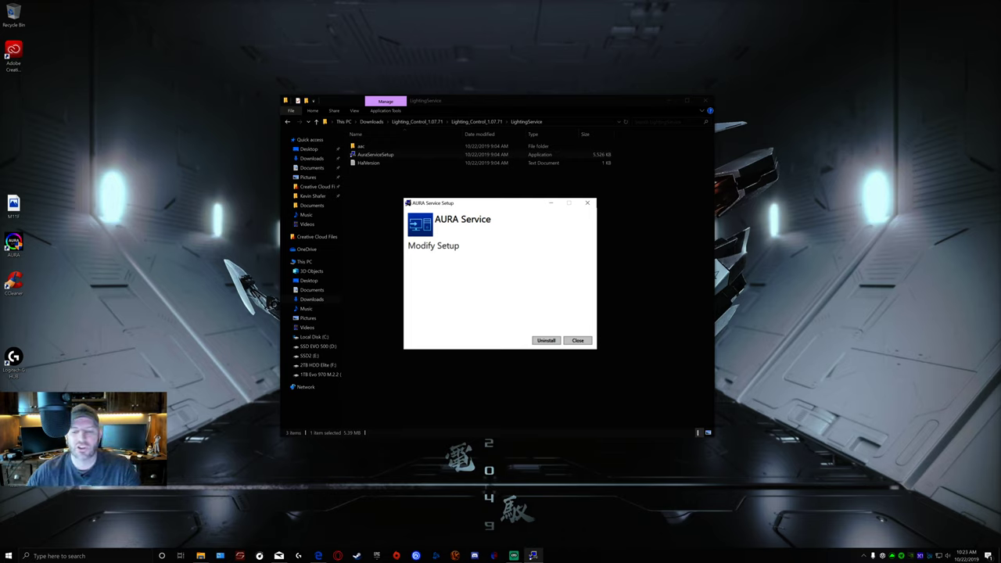
click(577, 340)
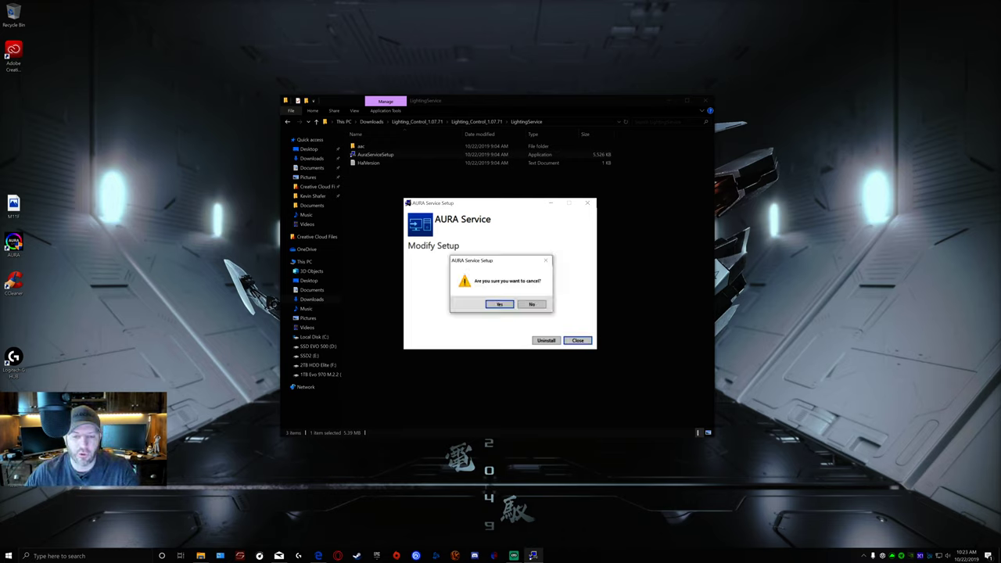
key(Return)
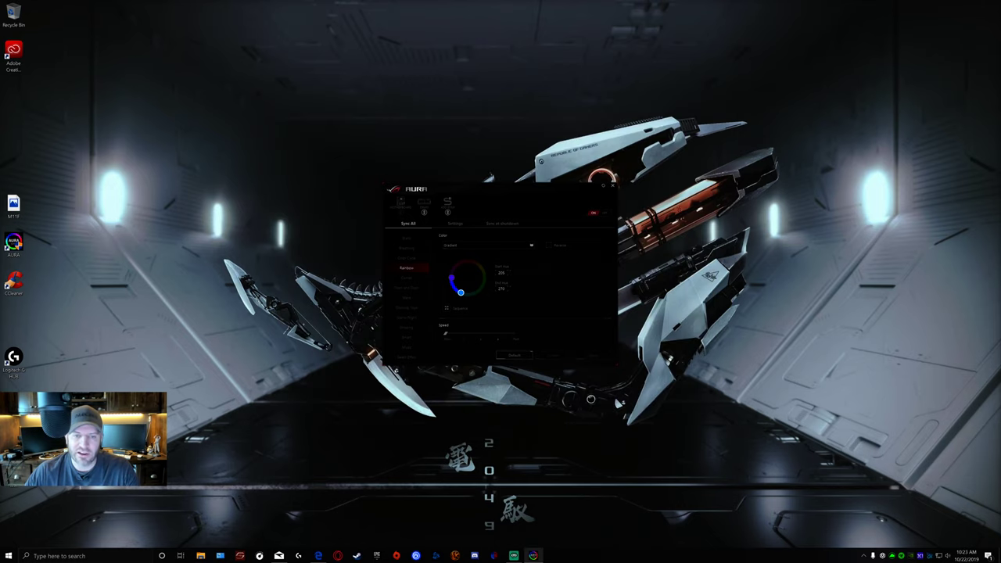
Open Programs and Features alongside the AURA window and check the installed versions of AURA Service and AURA
drag(508, 188, 330, 160)
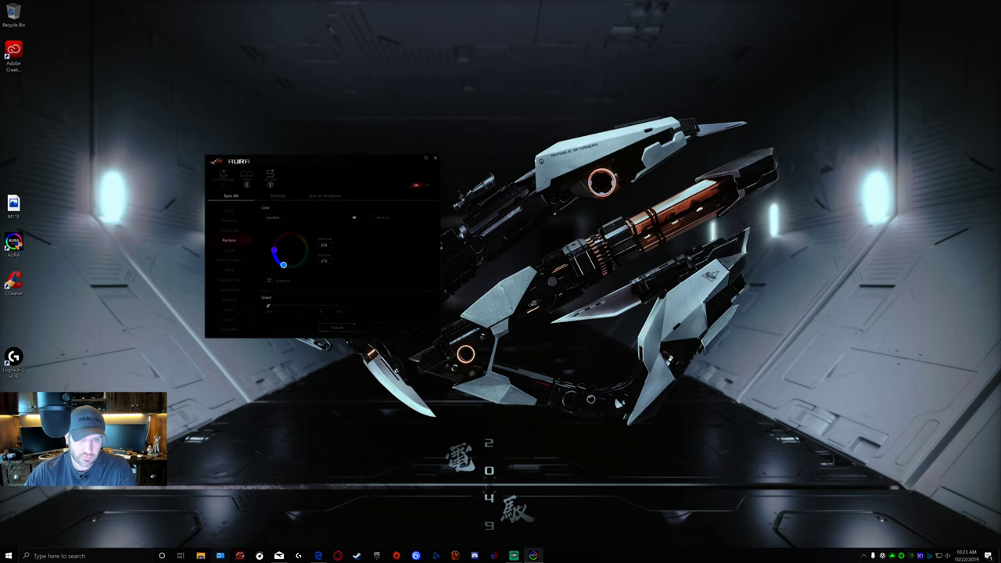
click(220, 555)
drag(393, 121, 650, 68)
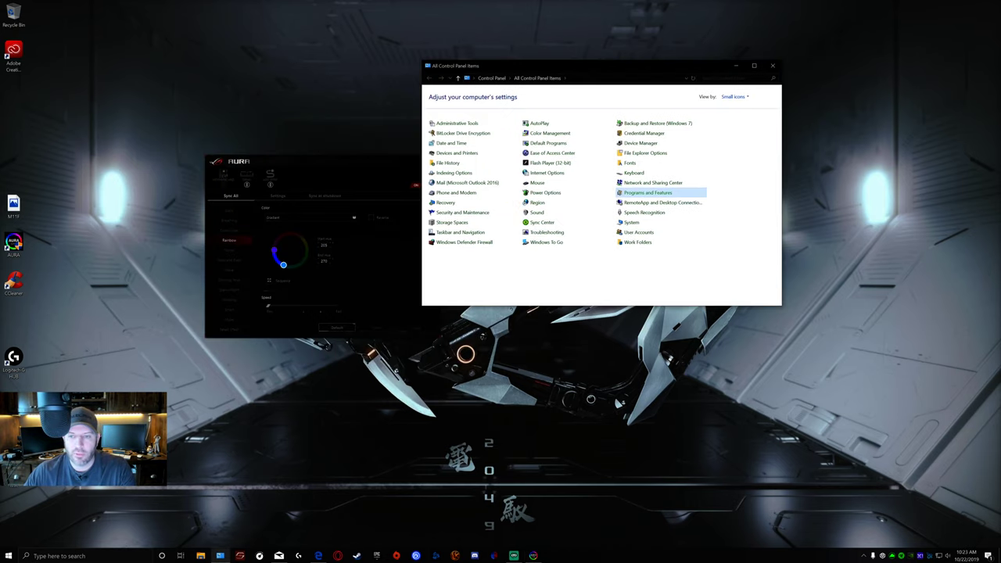
click(647, 192)
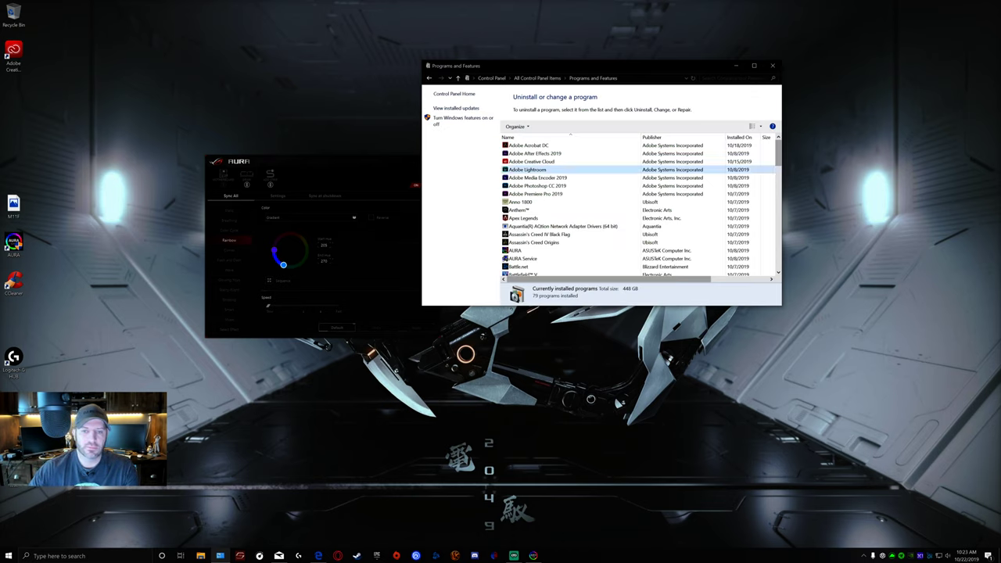
scroll(638, 202, down, 1)
click(523, 234)
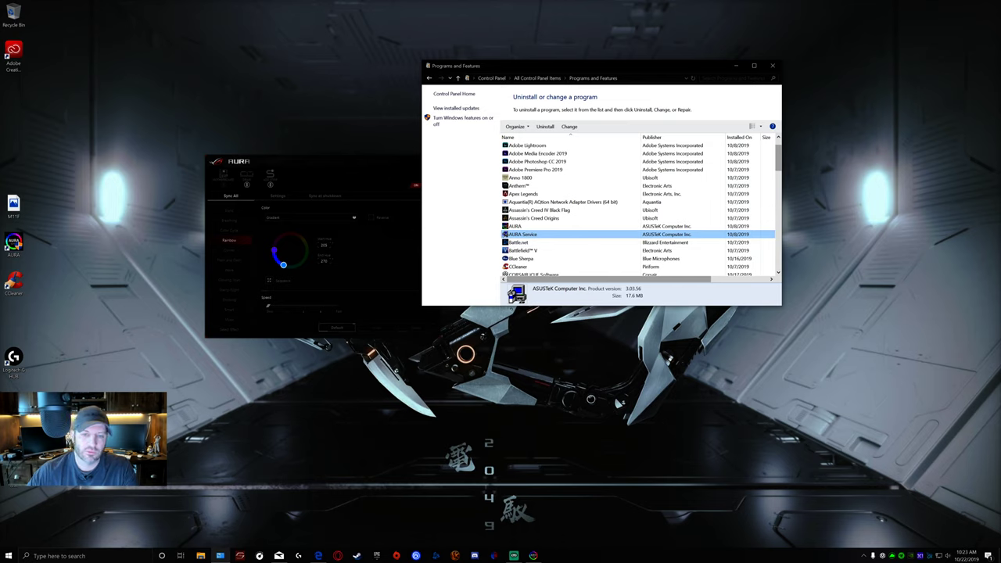
click(514, 226)
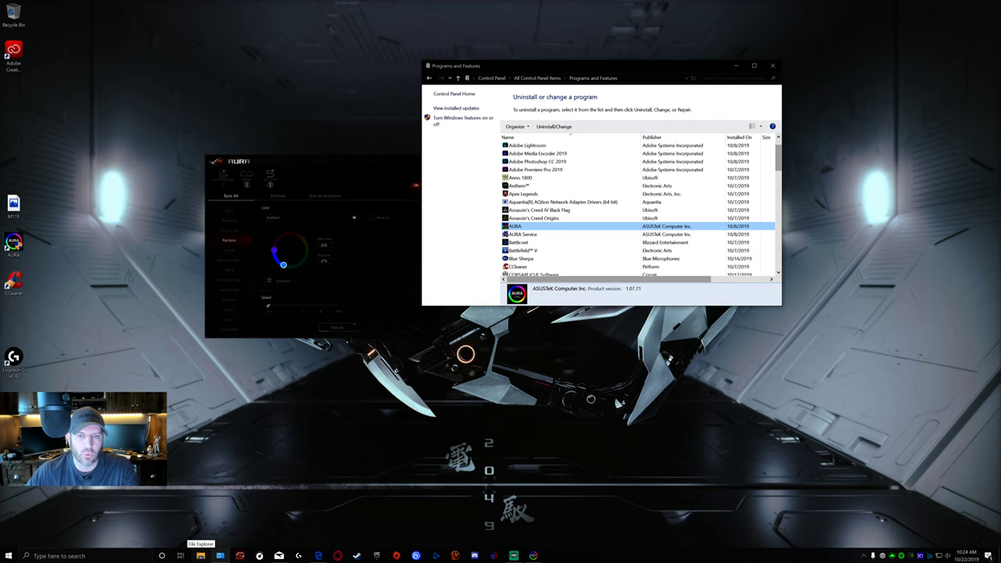
Browse to Program Files (x86) on drive C in File Explorer, locate the LightingService folder, and close the window
click(200, 555)
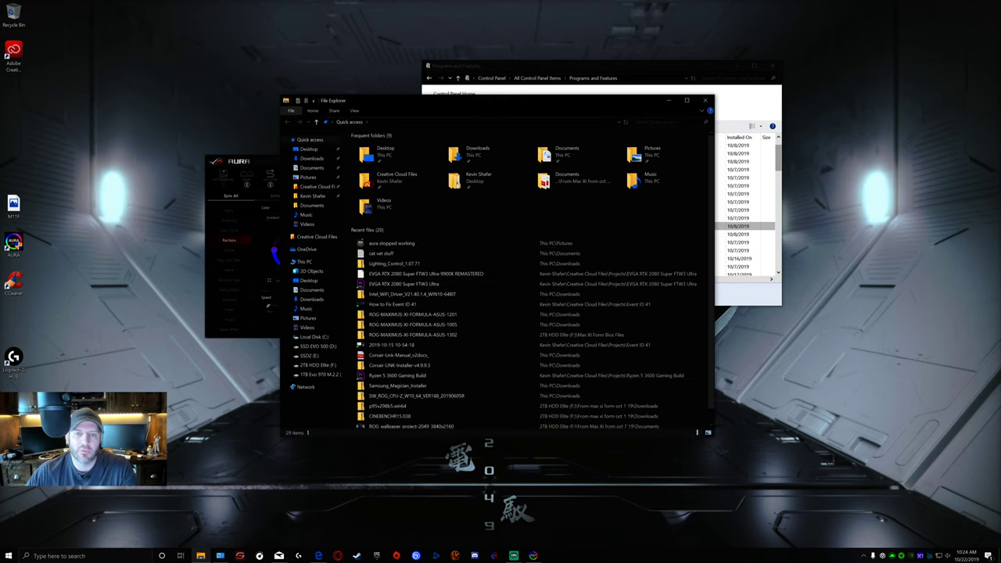
drag(469, 100, 437, 121)
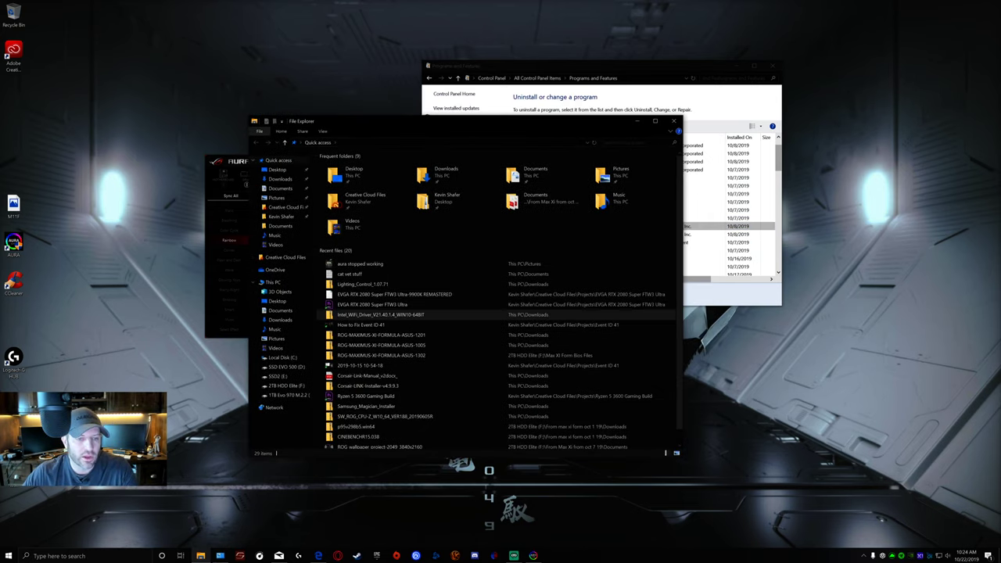
click(279, 357)
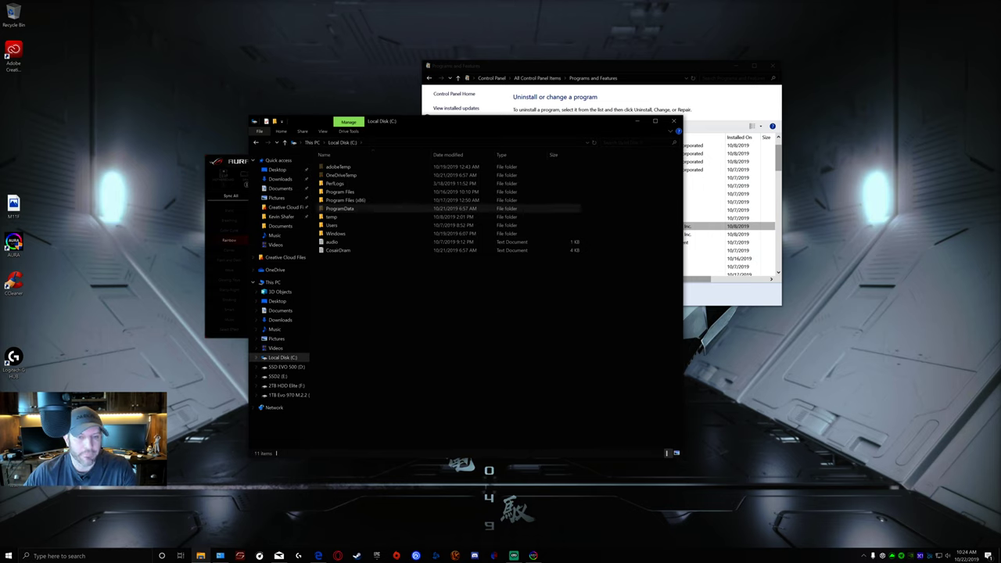
double_click(345, 200)
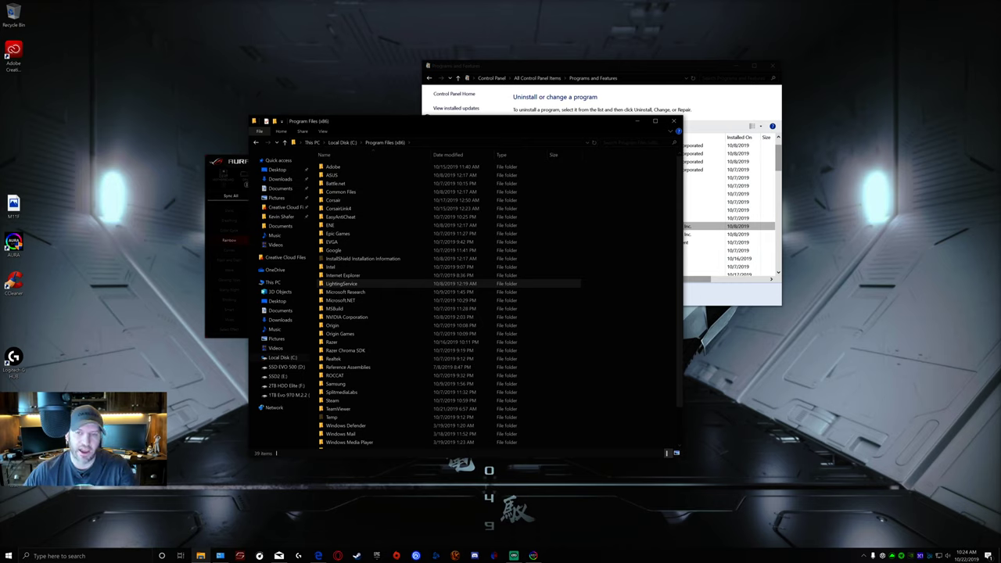
mouse_move(338, 285)
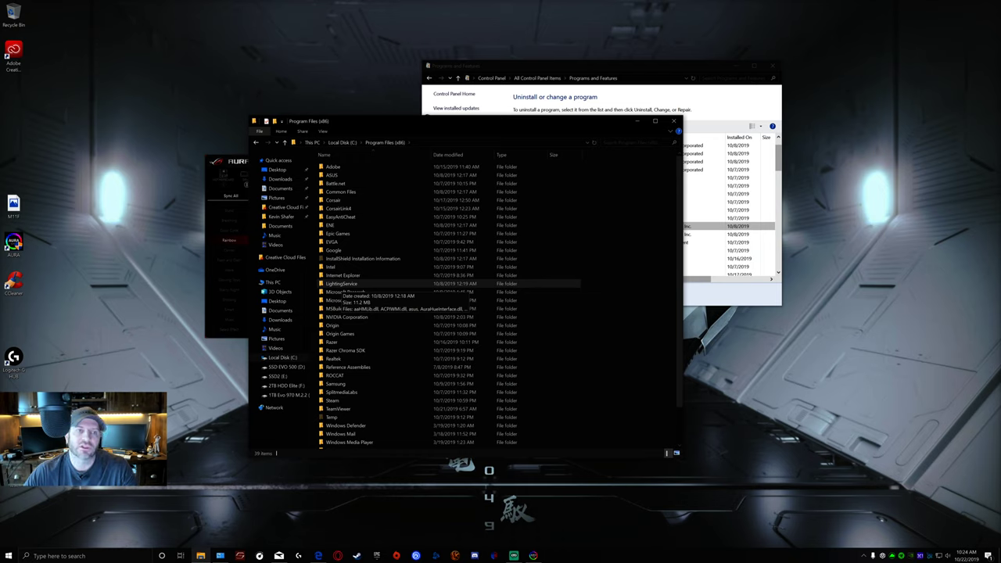
click(339, 284)
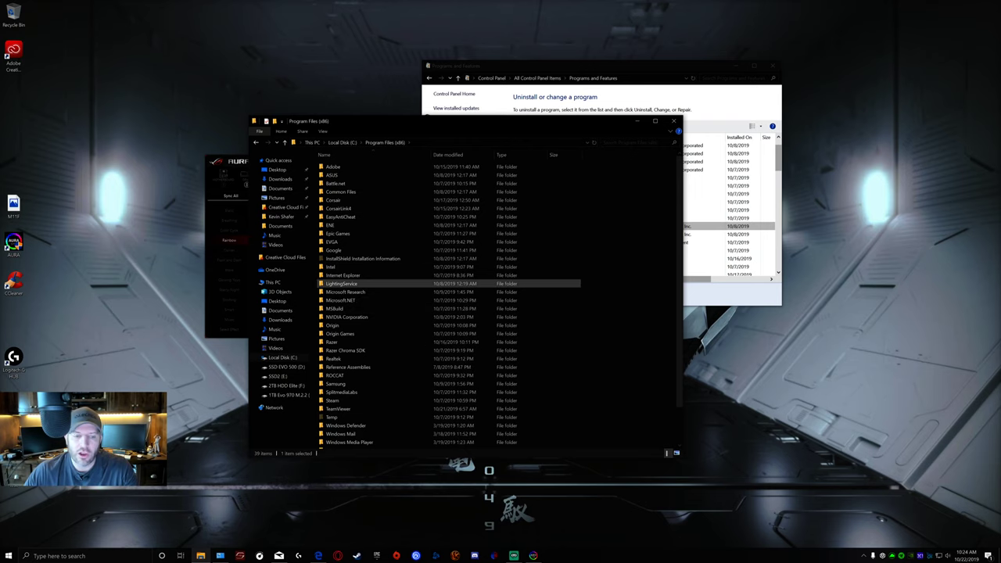
click(673, 120)
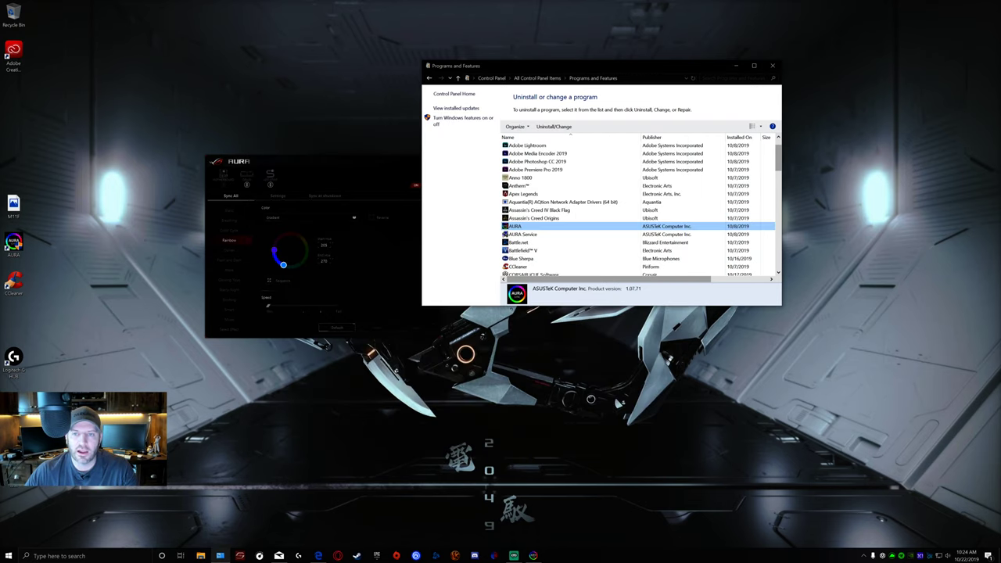
Close Programs and Features and move the AURA window closer to the middle of the desktop
drag(602, 66, 498, 63)
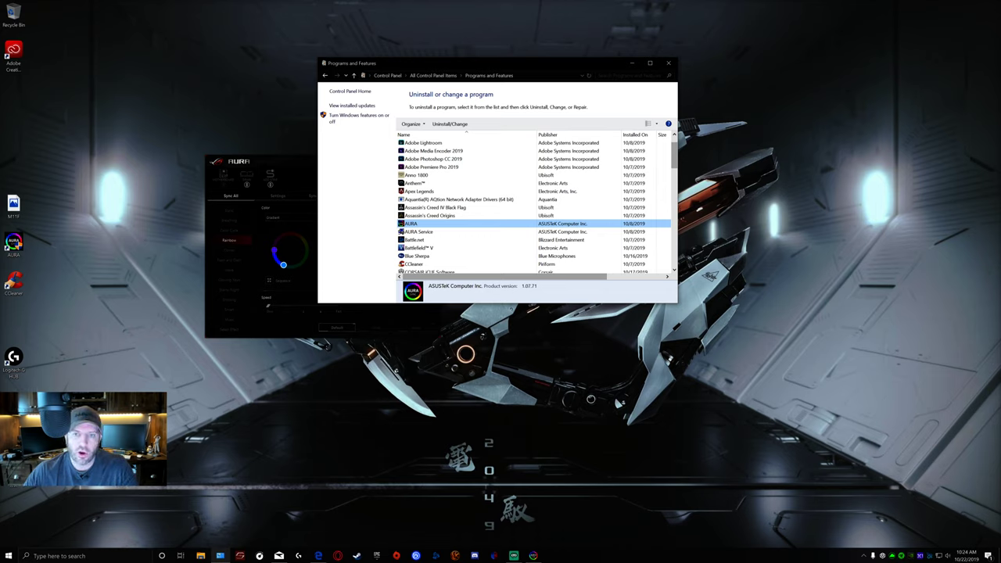
drag(498, 63, 527, 81)
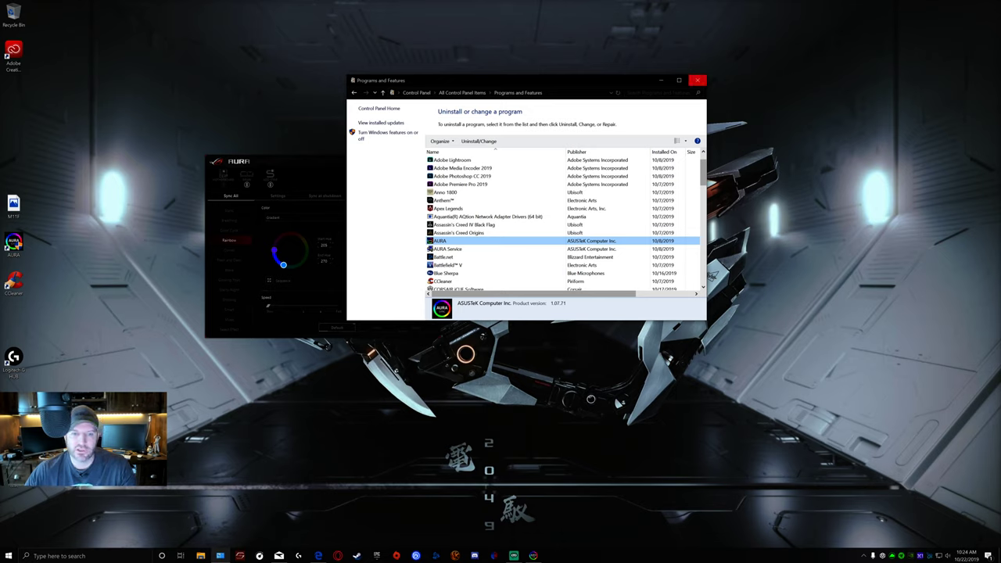
click(697, 80)
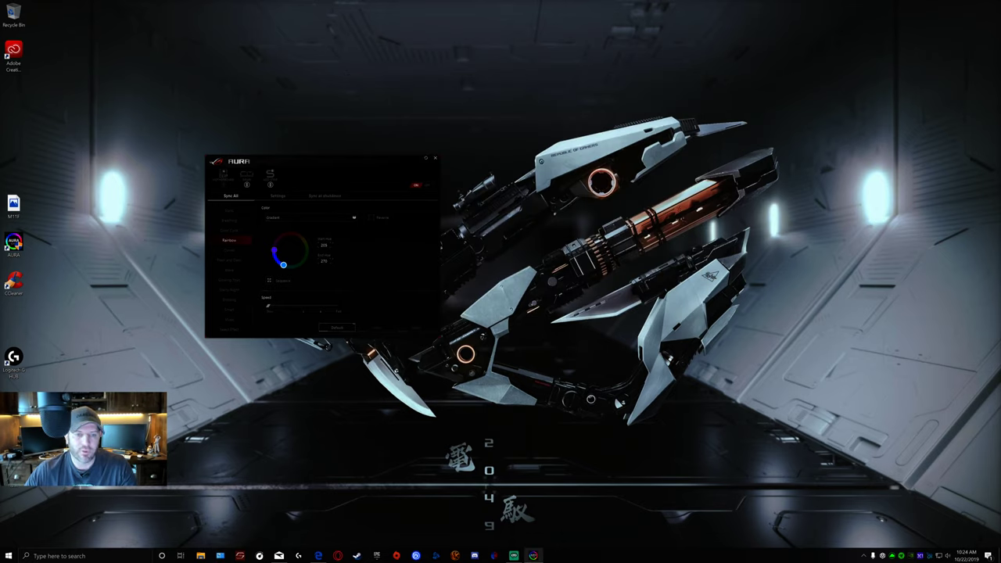
drag(328, 161, 438, 185)
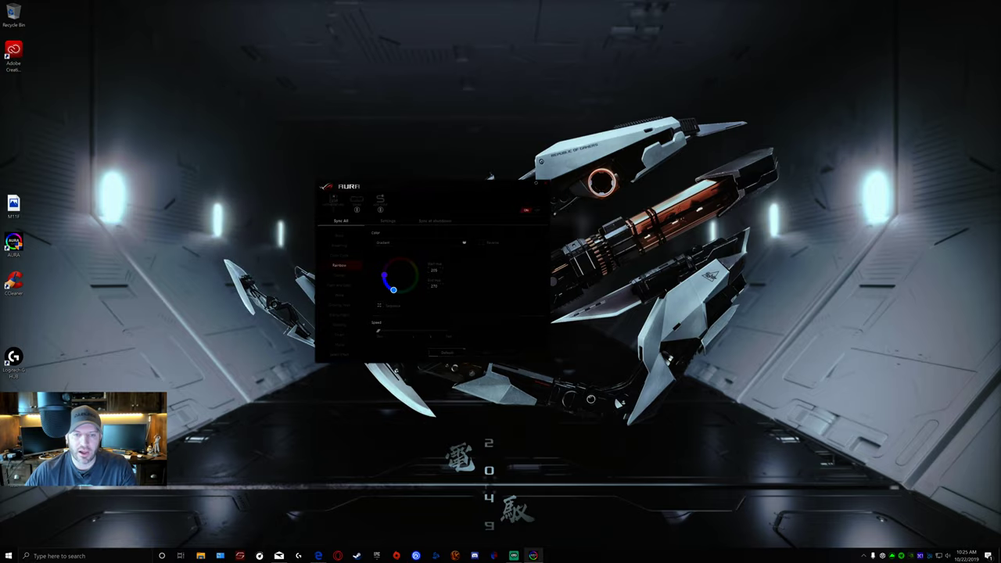